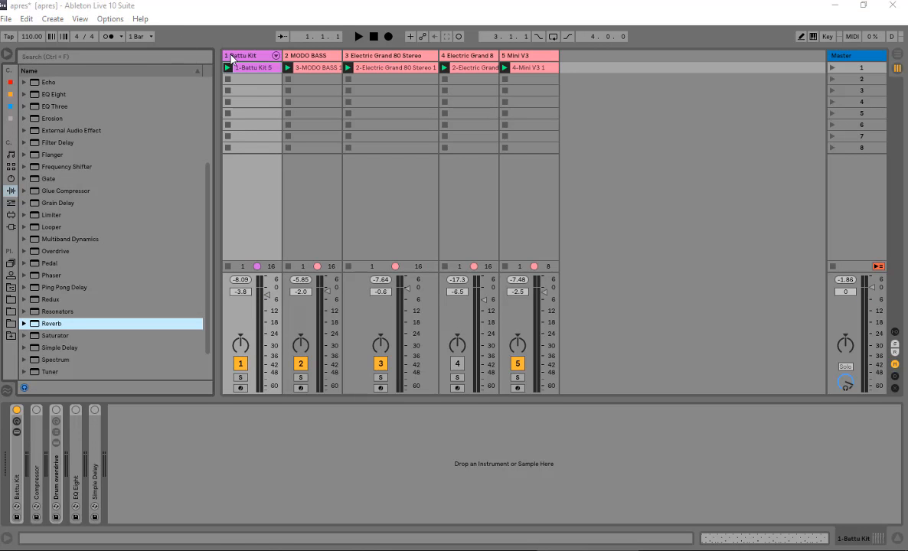
Play the session and solo the Battu Kit, MODO BASS, Electric Grand 80 Stereo and Mini V3 tracks one after another to hear each layer.
{"action": "left_click", "coordinate": [237, 378]}
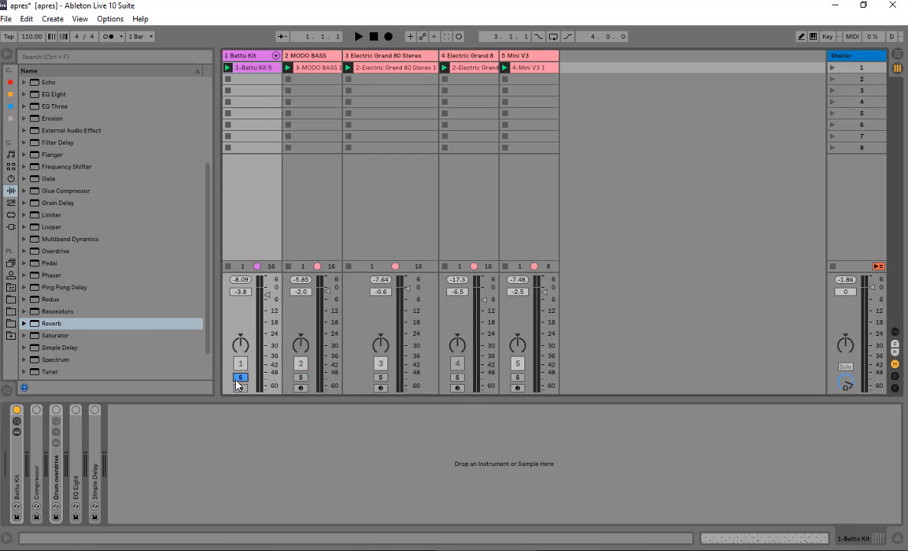
{"action": "key", "text": "space"}
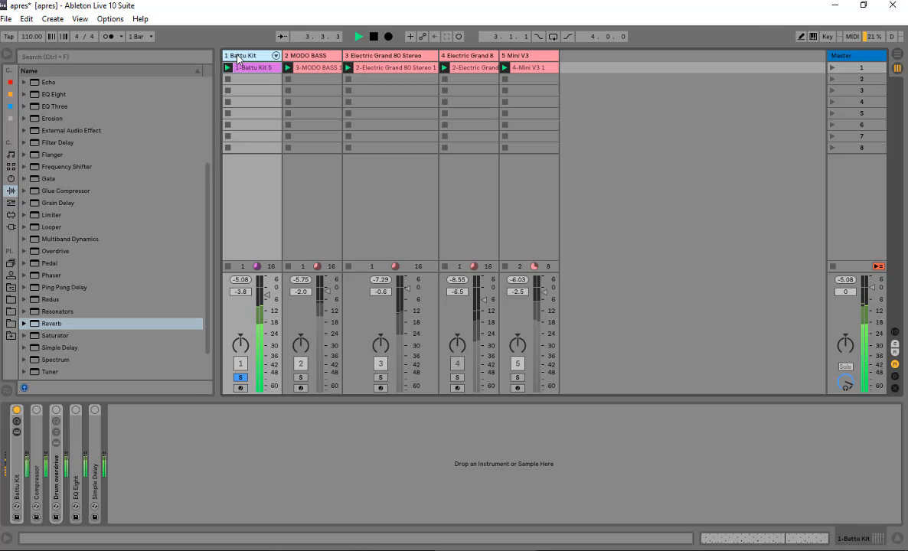
{"action": "left_click", "coordinate": [300, 377]}
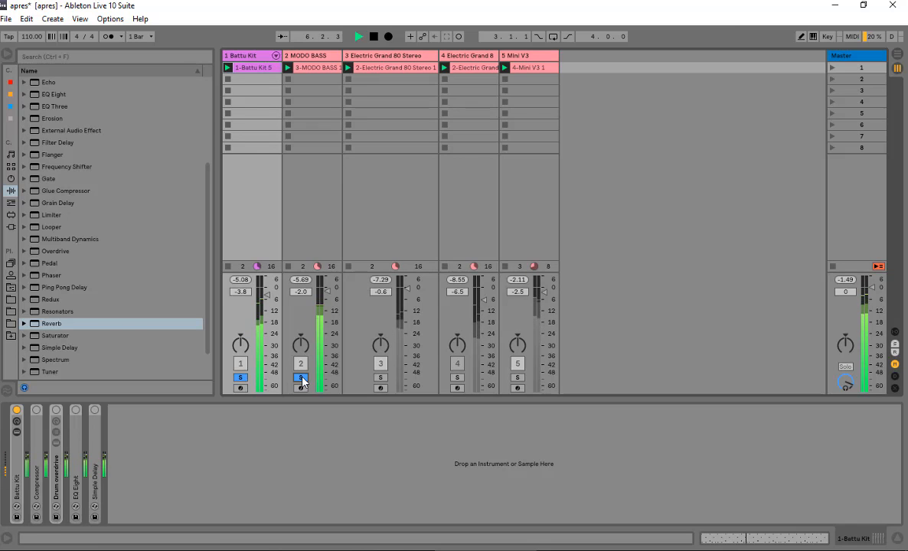
{"action": "left_click", "coordinate": [381, 378]}
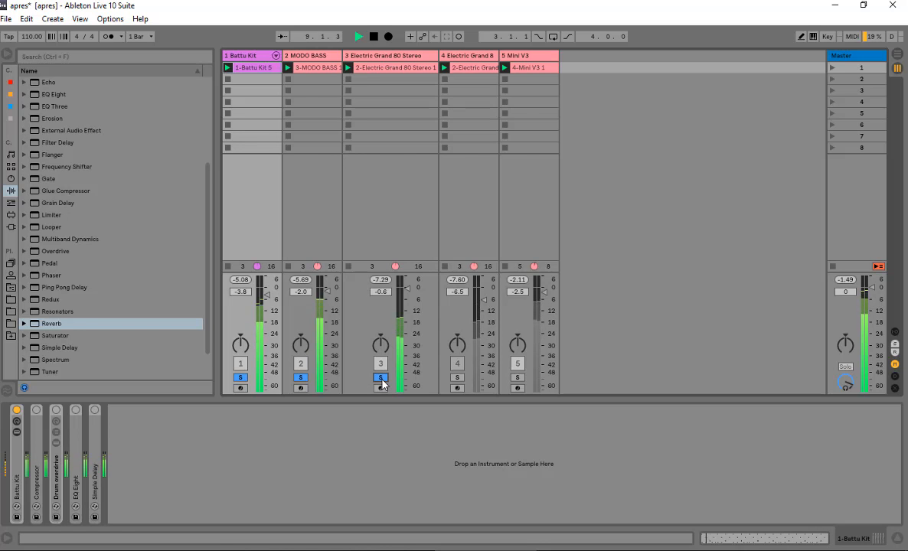
{"action": "left_click", "coordinate": [472, 58]}
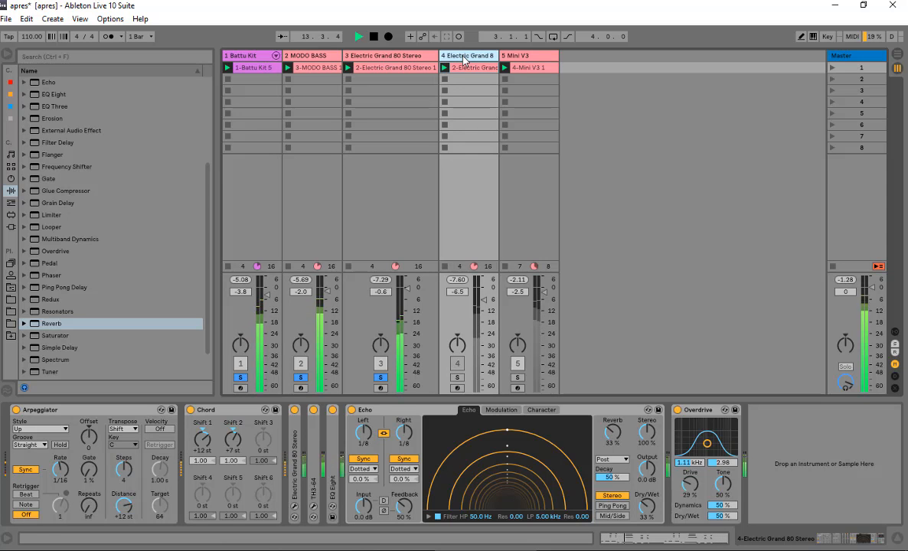
{"action": "left_click", "coordinate": [527, 57]}
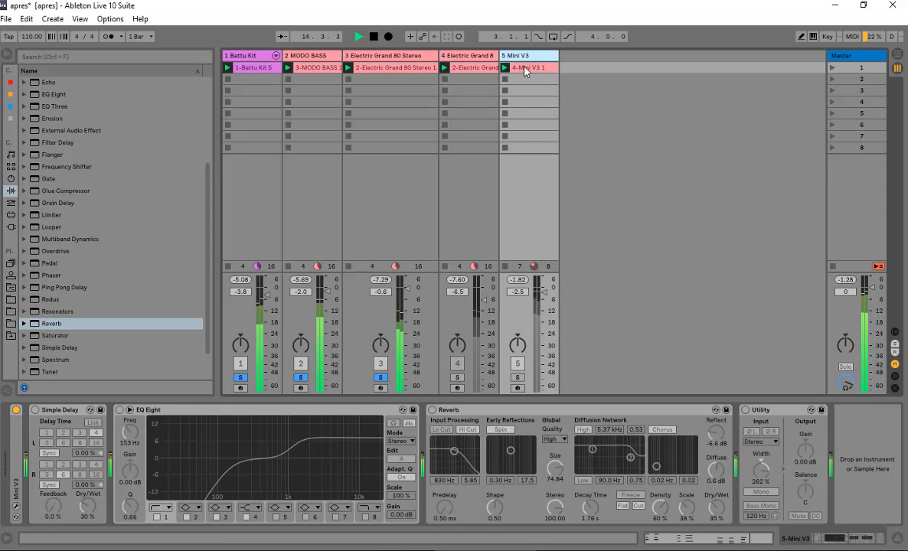
{"action": "left_click", "coordinate": [517, 378]}
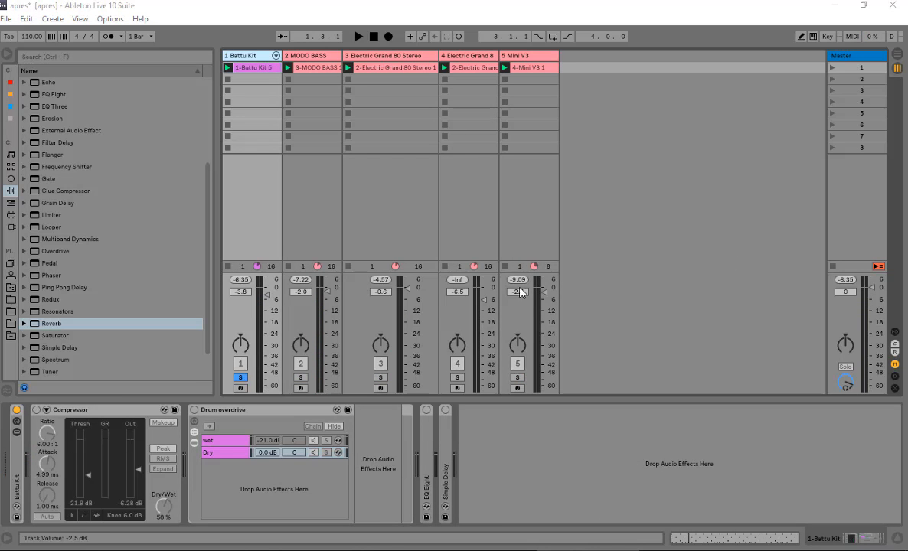
Audition the soloed Battu Kit drums and enable the Compressor on that track while listening.
{"action": "left_click", "coordinate": [358, 37]}
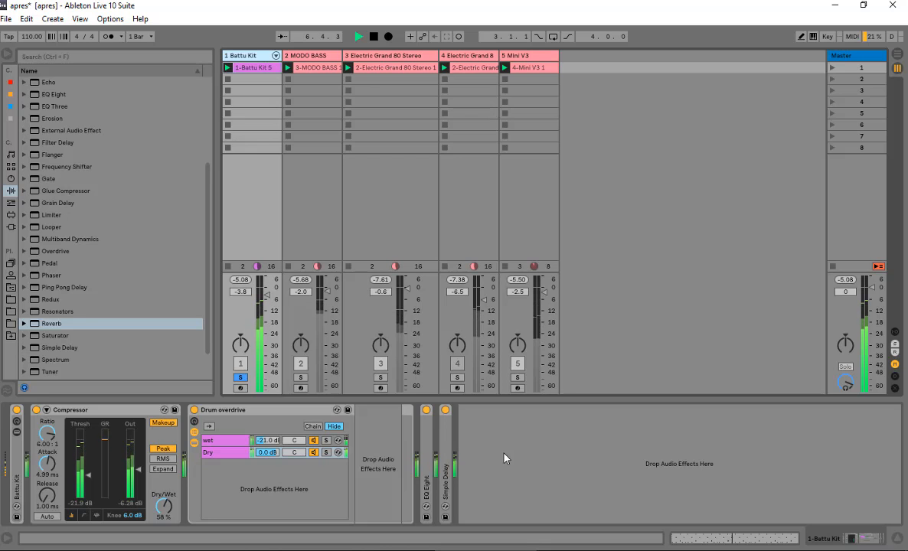
{"action": "key", "text": "space"}
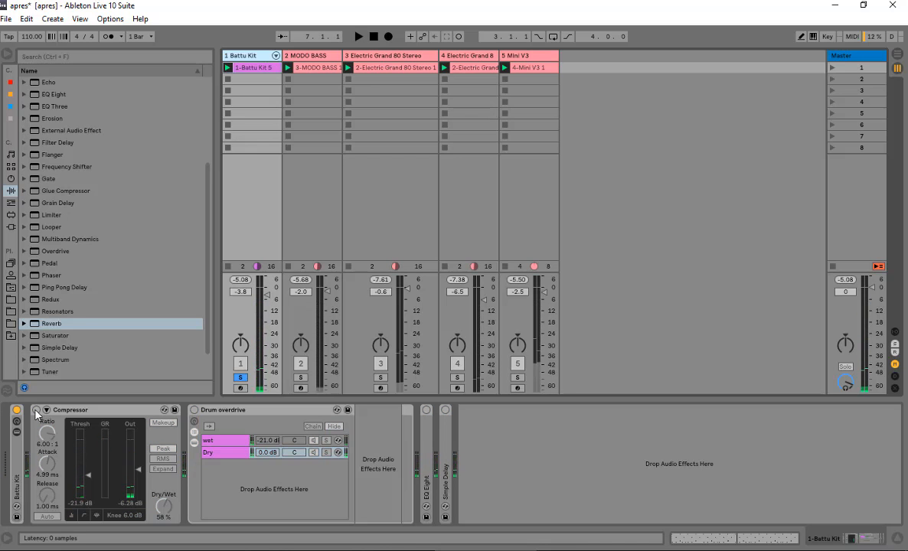
{"action": "left_click", "coordinate": [36, 410]}
{"action": "key", "text": "space"}
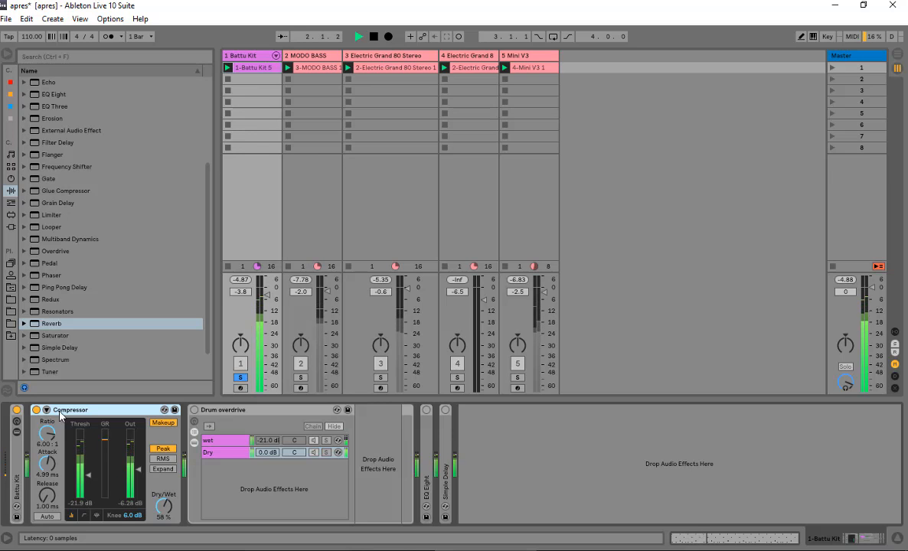
Stop playback and examine the Drum overdrive rack's wet and Dry chains, including the Reverb and Overdrive devices on the wet chain.
{"action": "left_click", "coordinate": [236, 411]}
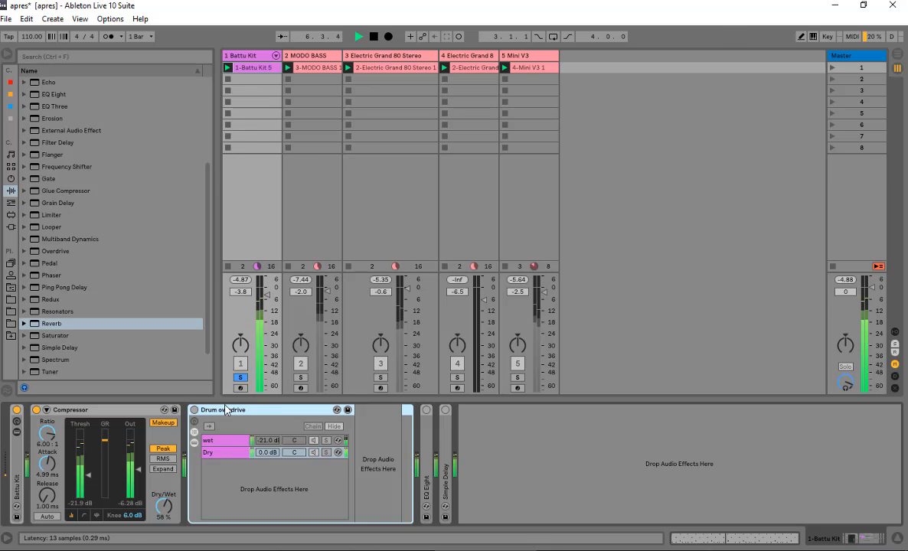
{"action": "key", "text": "space"}
{"action": "left_click", "coordinate": [222, 449]}
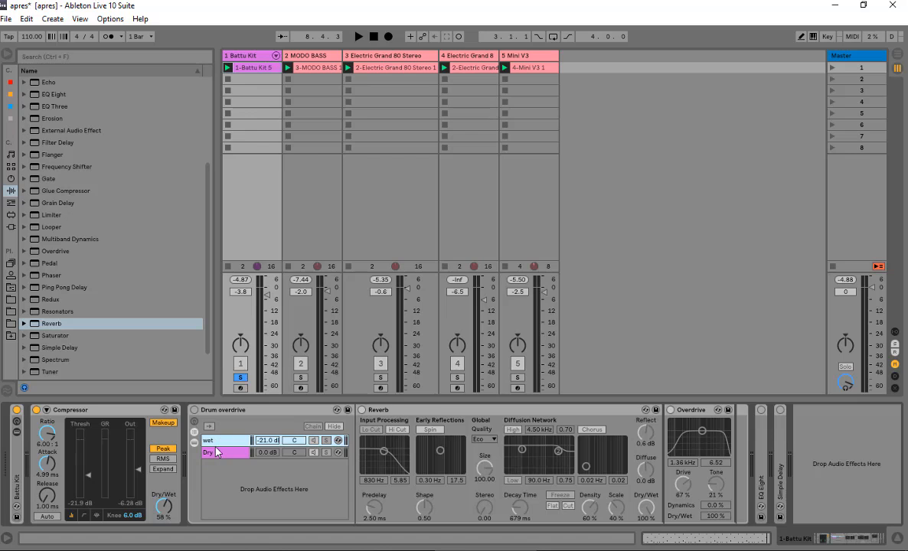
{"action": "left_click", "coordinate": [216, 485]}
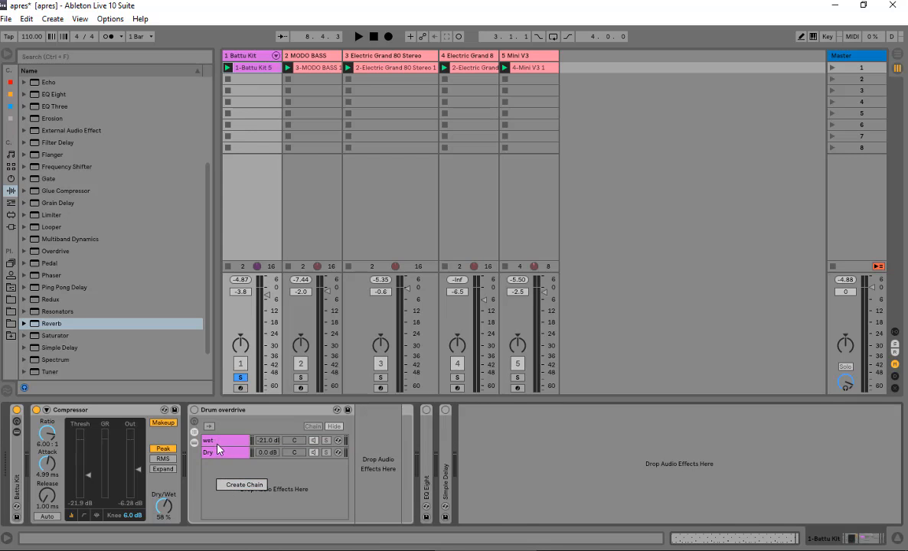
{"action": "left_click", "coordinate": [218, 444]}
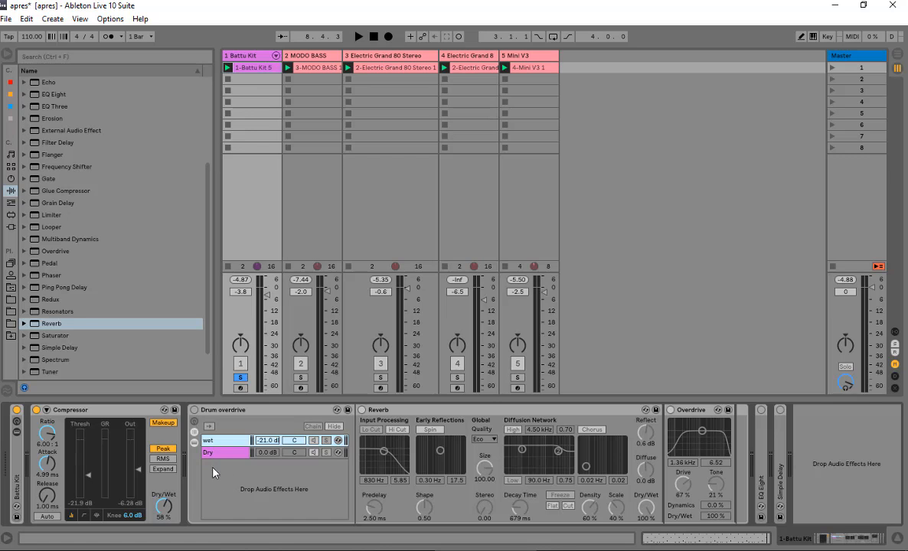
{"action": "left_click", "coordinate": [234, 56]}
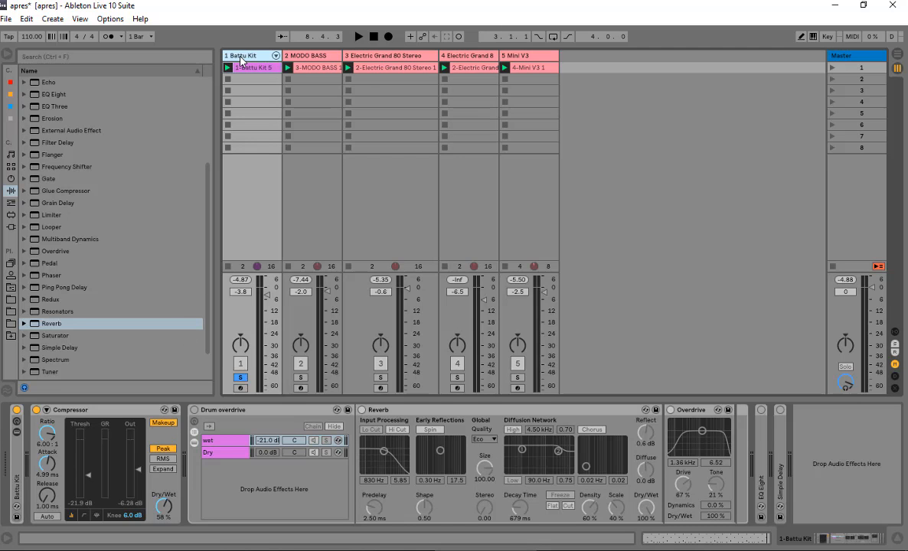
{"action": "left_click", "coordinate": [217, 453]}
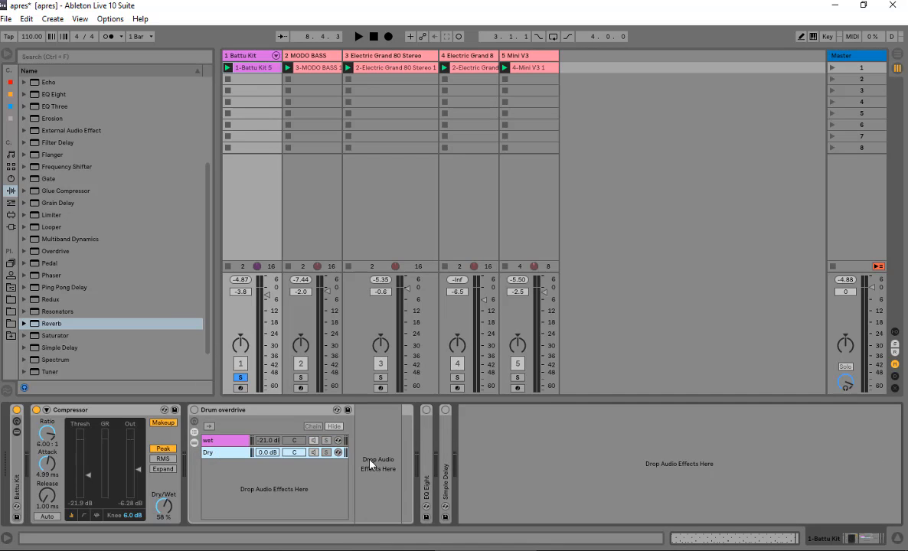
{"action": "left_click", "coordinate": [218, 443]}
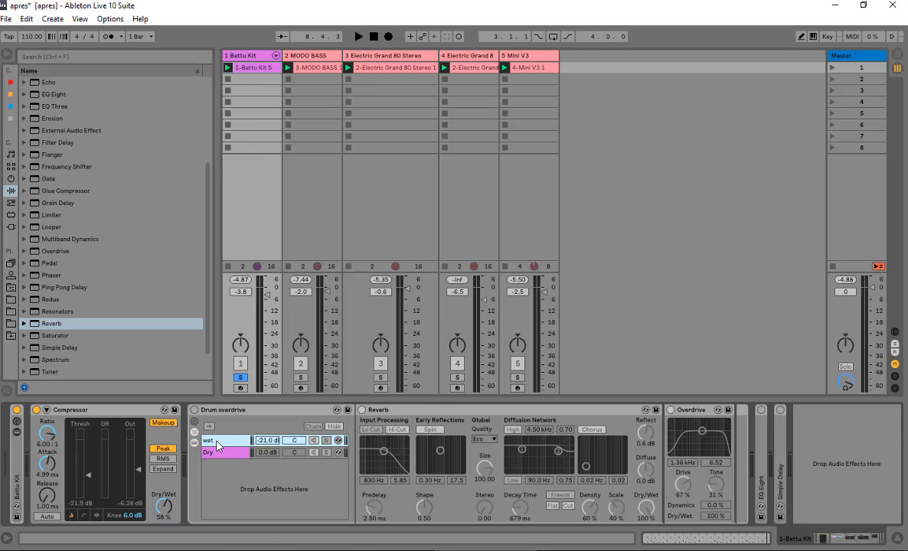
{"action": "left_click", "coordinate": [379, 410]}
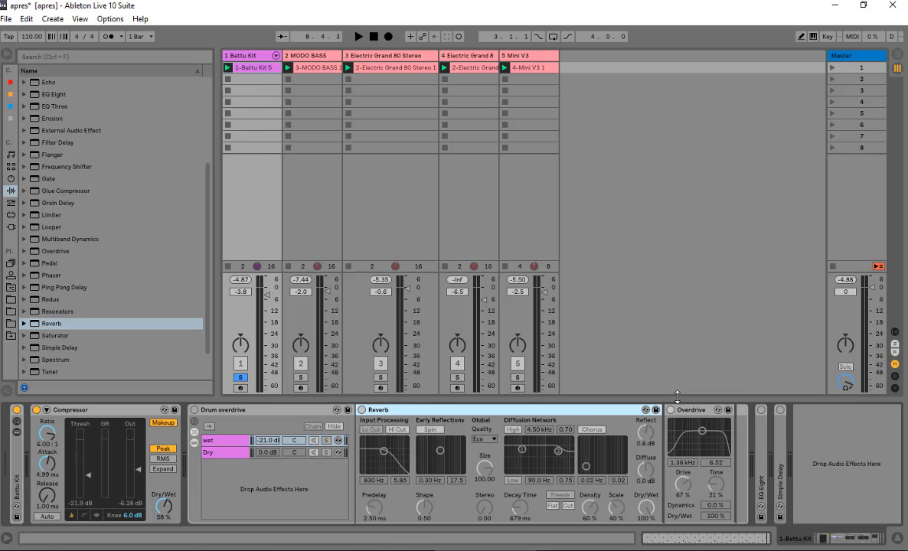
{"action": "left_click", "coordinate": [687, 410]}
{"action": "left_click", "coordinate": [646, 509]}
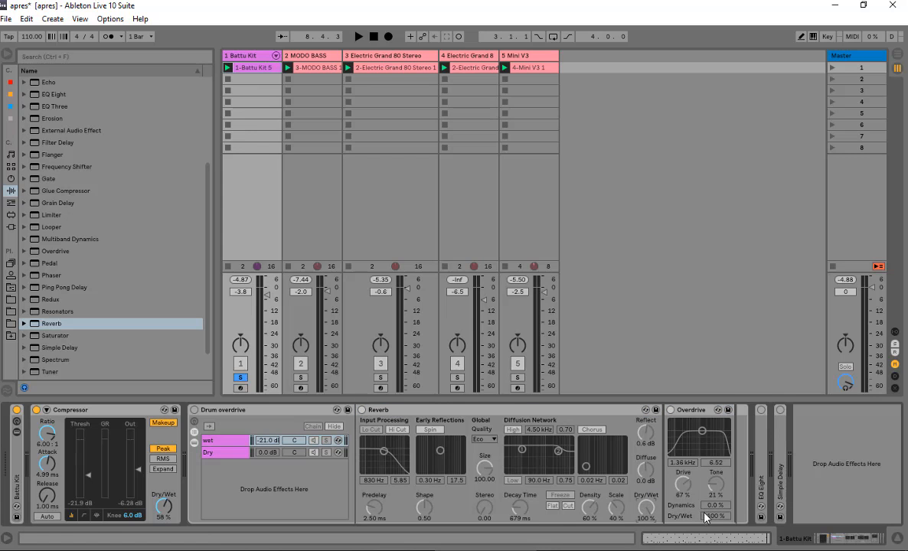
Enable the Drum overdrive rack and set its wet chain volume to -18.8 dB.
{"action": "left_click", "coordinate": [245, 411]}
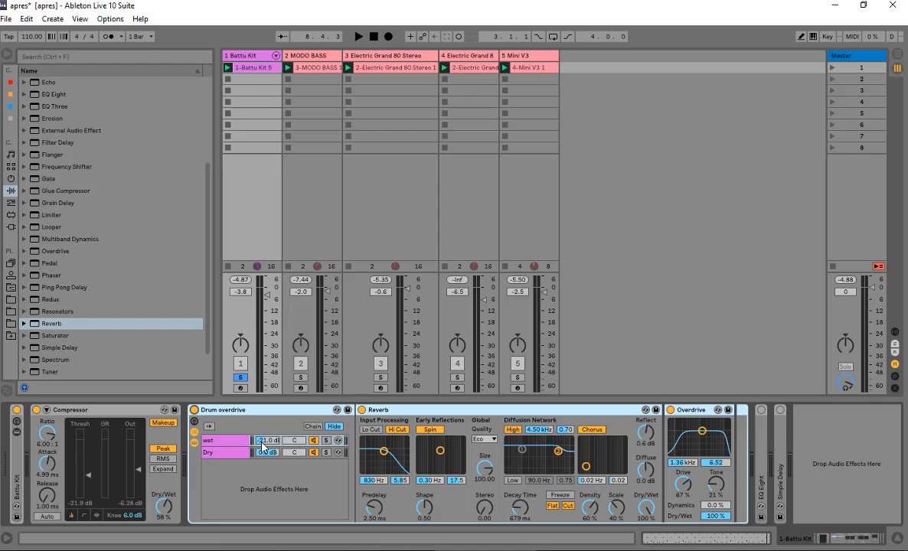
{"action": "left_click_drag", "start_coordinate": [264, 444], "coordinate": [264, 436]}
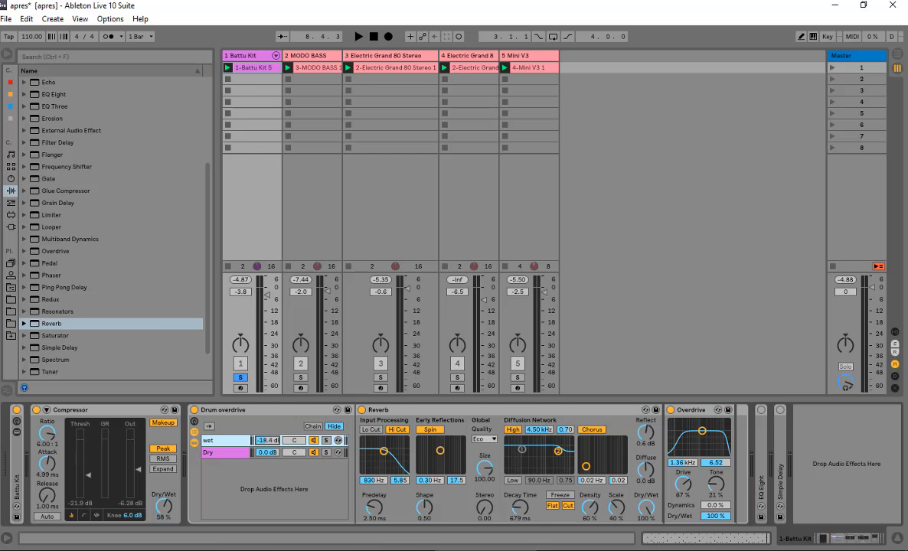
{"action": "left_click", "coordinate": [253, 412]}
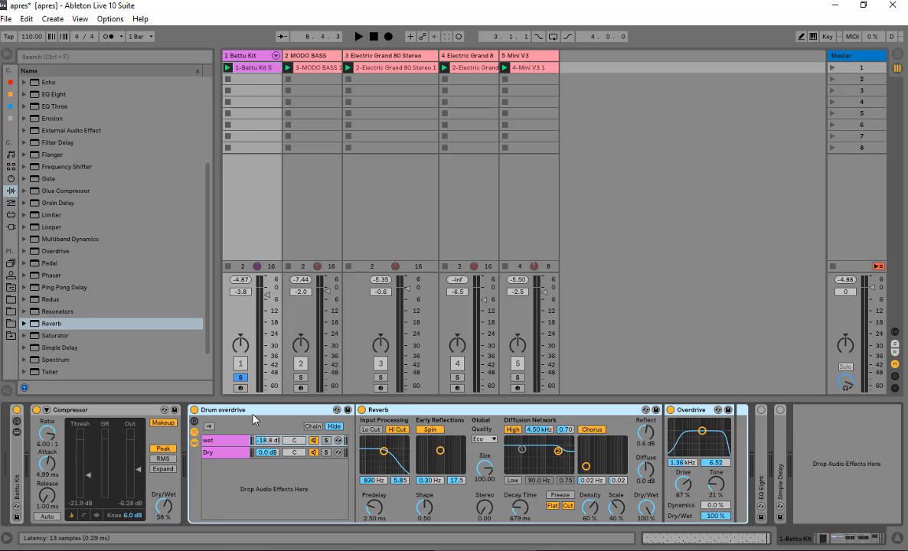
Review the rack's Reverb and Overdrive, and compare the playing drums with the Drum overdrive rack bypassed and active.
{"action": "left_click", "coordinate": [412, 412]}
{"action": "left_click", "coordinate": [690, 411]}
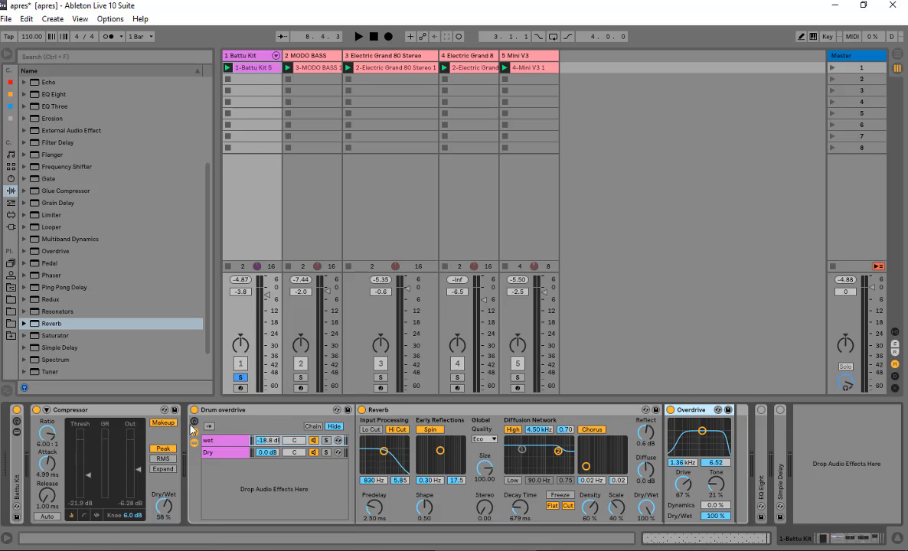
{"action": "left_click", "coordinate": [223, 411]}
{"action": "left_click", "coordinate": [194, 410]}
{"action": "key", "text": "space"}
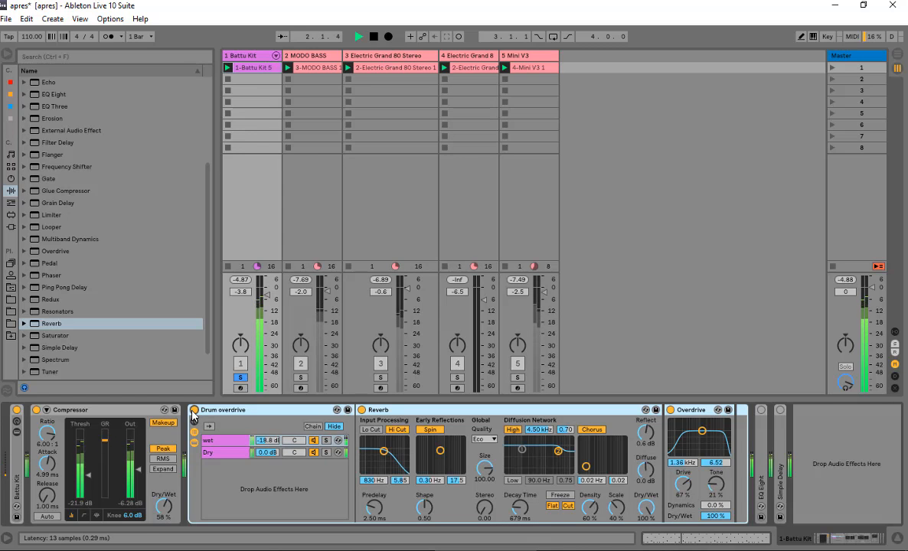
{"action": "left_click", "coordinate": [194, 411]}
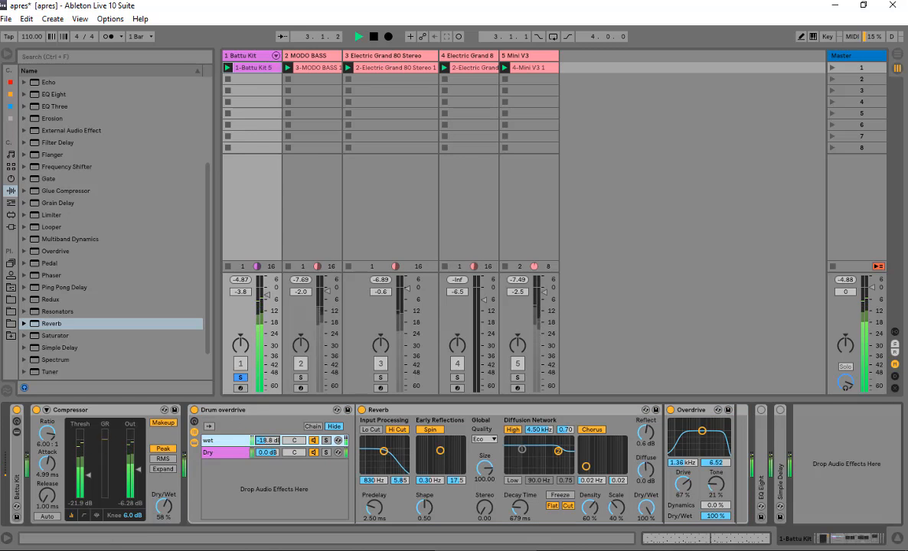
Fold the Drum overdrive rack, unfold and enable EQ Eight on the Battu Kit track, and play the drums.
{"action": "double_click", "coordinate": [242, 415]}
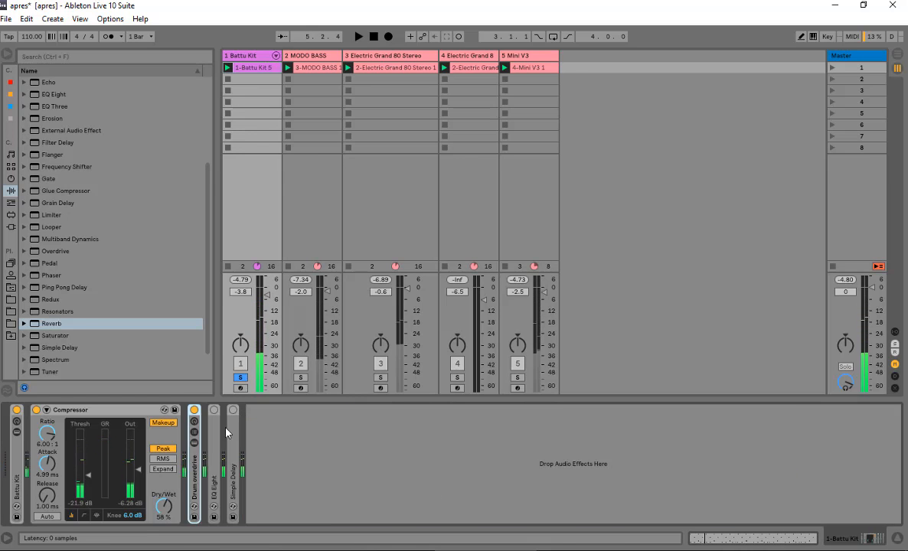
{"action": "double_click", "coordinate": [214, 456]}
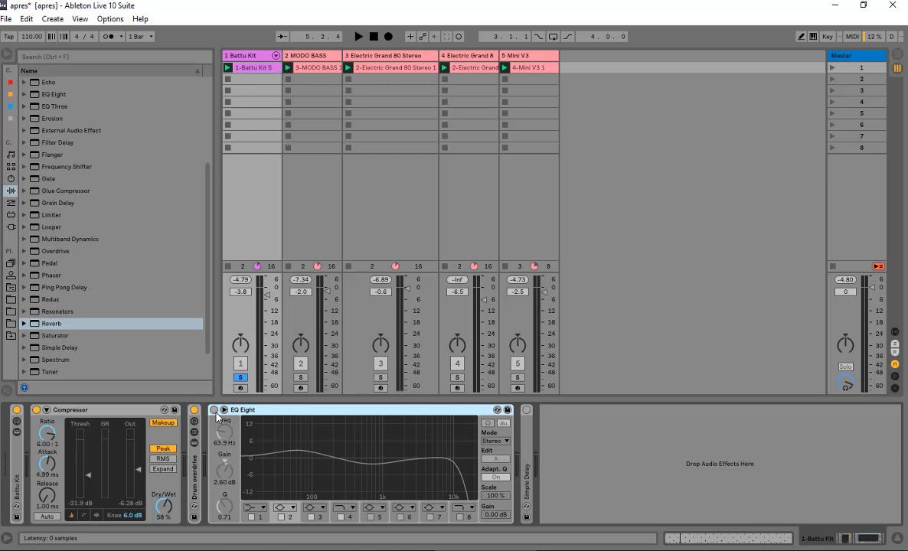
{"action": "left_click", "coordinate": [214, 411]}
{"action": "key", "text": "space"}
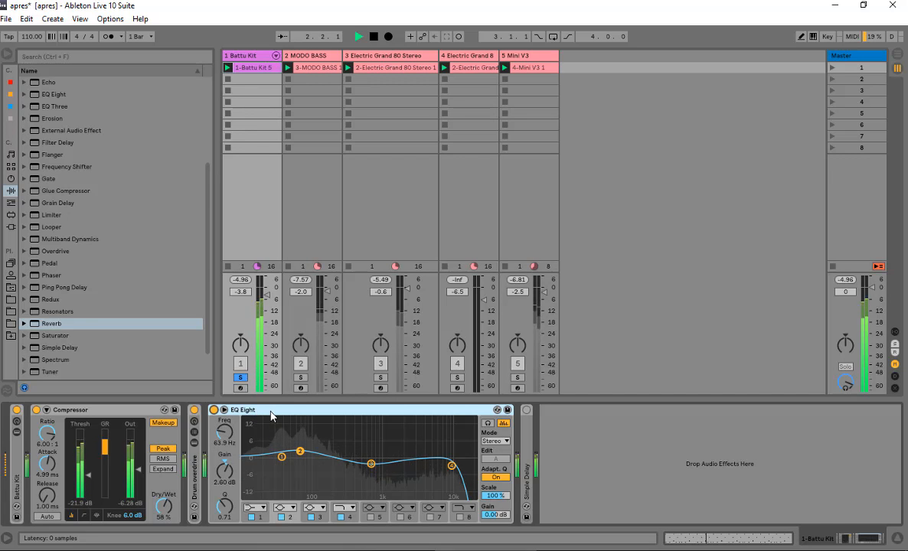
Compare the drums with EQ Eight bypassed and active, and with its band 4 high-cut filter off and on.
{"action": "left_click", "coordinate": [214, 411]}
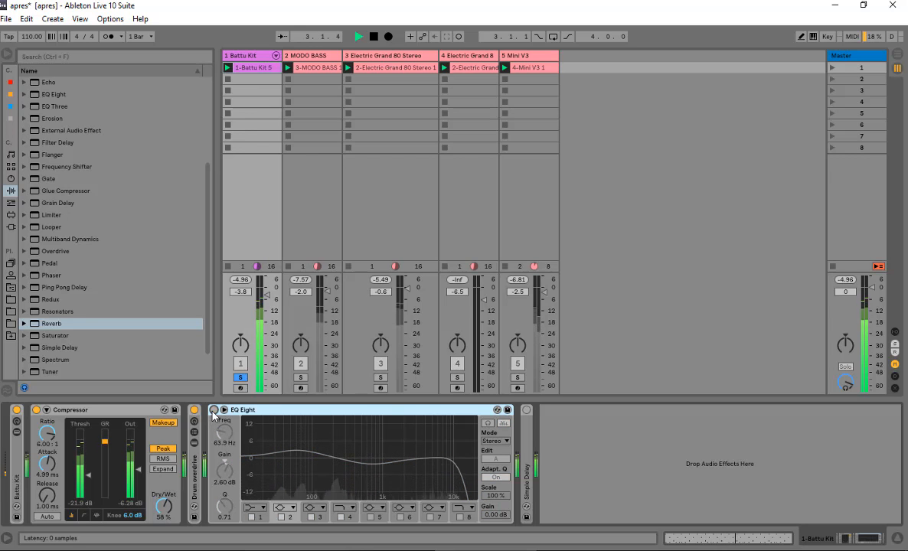
{"action": "left_click", "coordinate": [214, 411]}
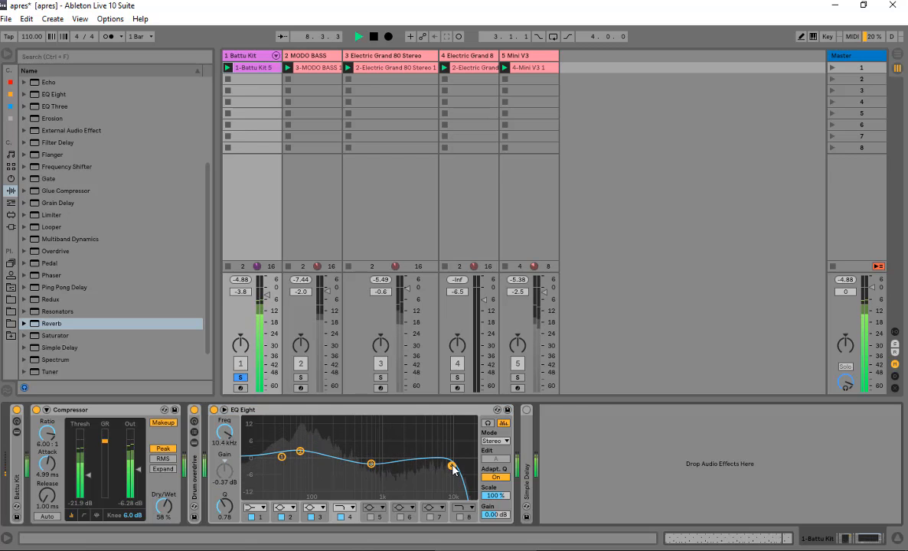
{"action": "left_click", "coordinate": [342, 517]}
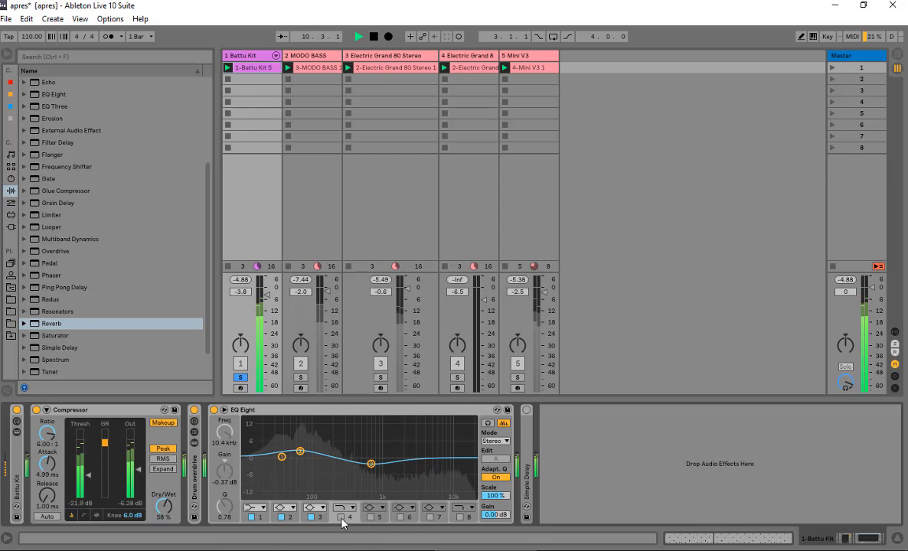
{"action": "left_click", "coordinate": [342, 518]}
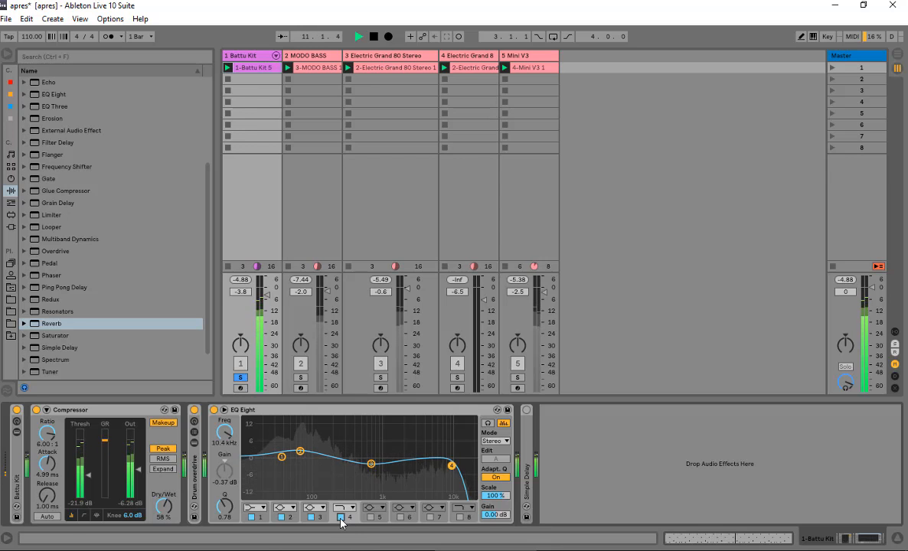
Fold EQ Eight, and unfold and enable the Simple Delay on the Battu Kit track.
{"action": "double_click", "coordinate": [236, 411]}
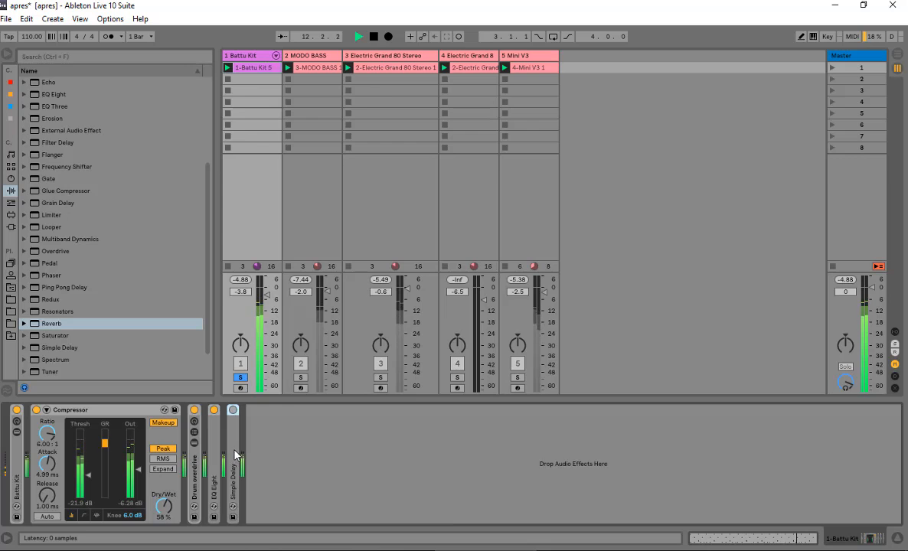
{"action": "double_click", "coordinate": [235, 414]}
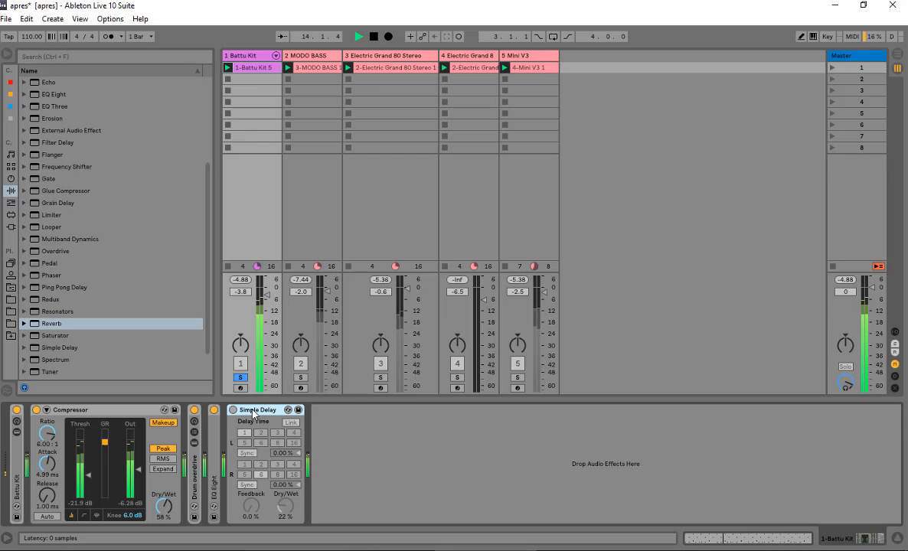
{"action": "left_click", "coordinate": [234, 411]}
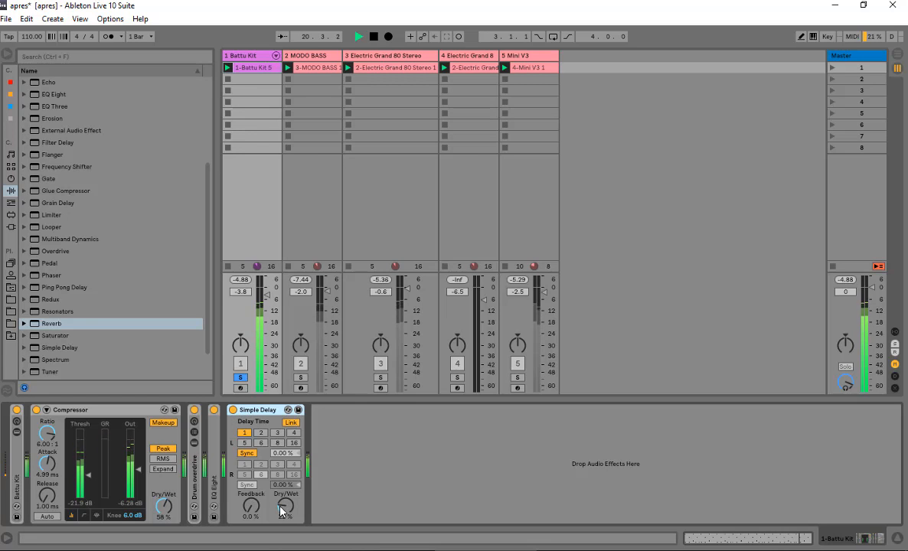
Audition the drums with the Simple Delay's Dry/Wet raised to 49%, and bring it back down to 21%.
{"action": "left_click_drag", "start_coordinate": [282, 509], "coordinate": [282, 452]}
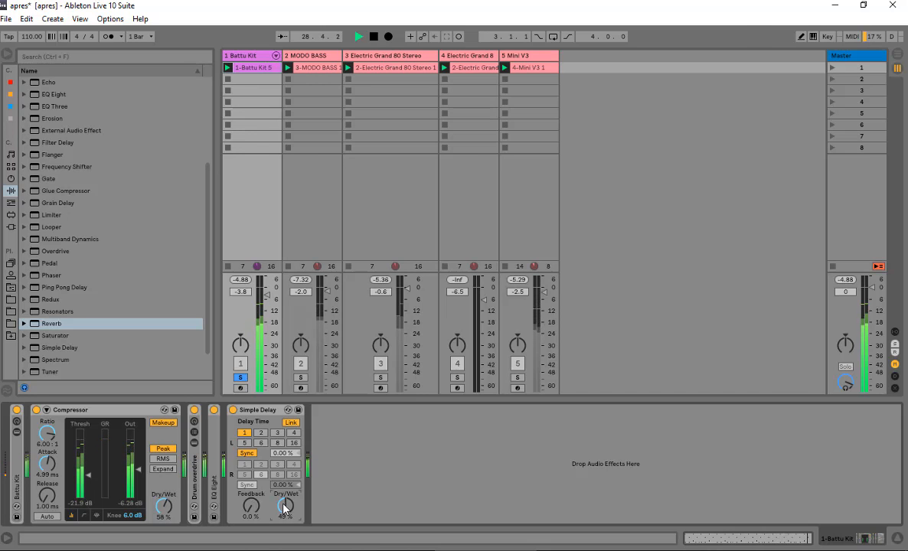
{"action": "left_click_drag", "start_coordinate": [285, 505], "coordinate": [284, 536]}
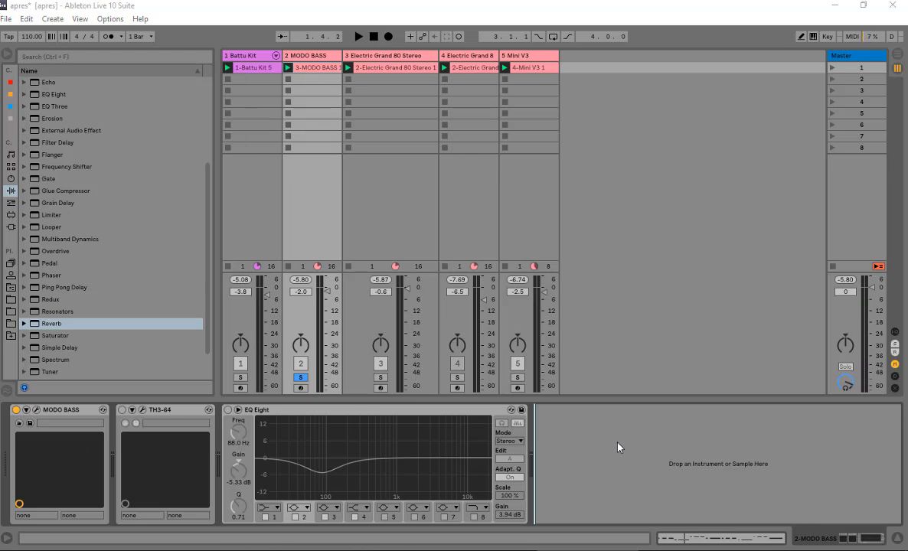
Play the soloed MODO BASS track, enable TH3-64, and inspect its Auto-Wah pedal in the plug-in window before closing it.
{"action": "key", "text": "space"}
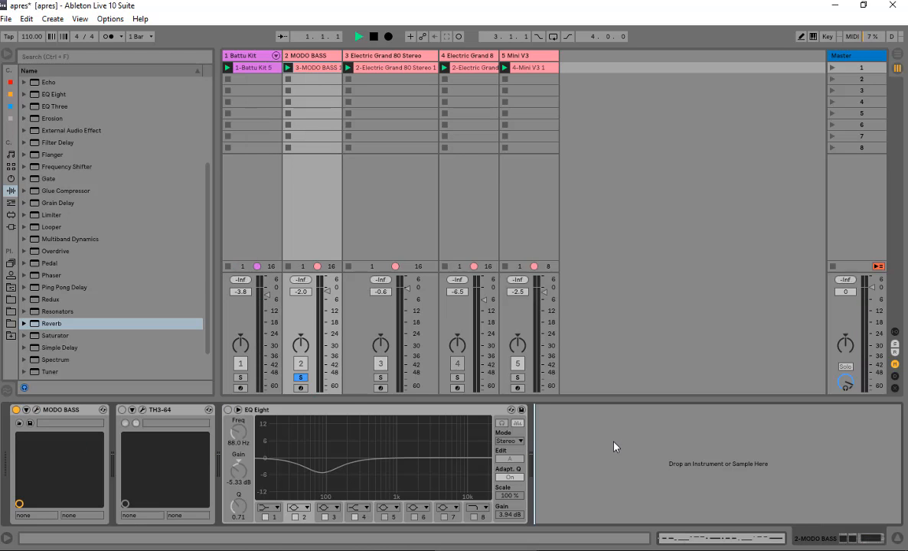
{"action": "left_click", "coordinate": [181, 414]}
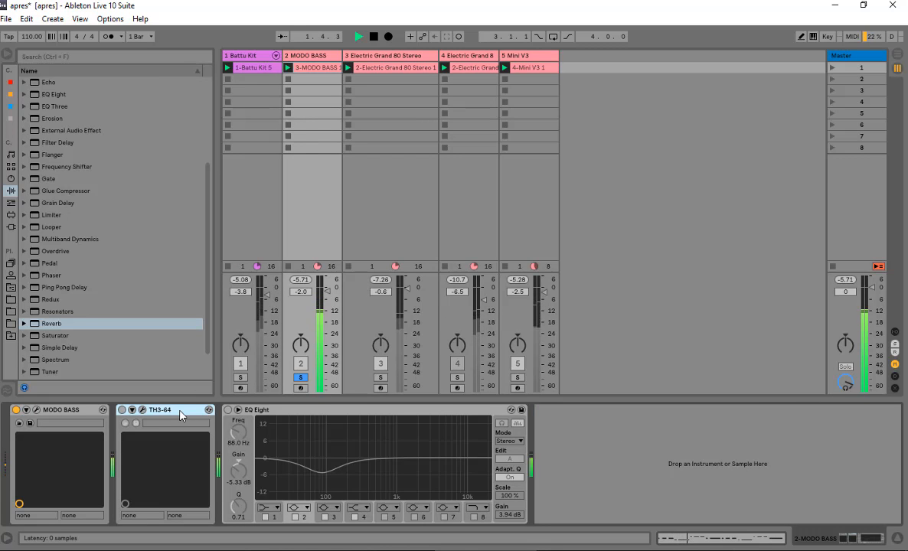
{"action": "left_click", "coordinate": [121, 409]}
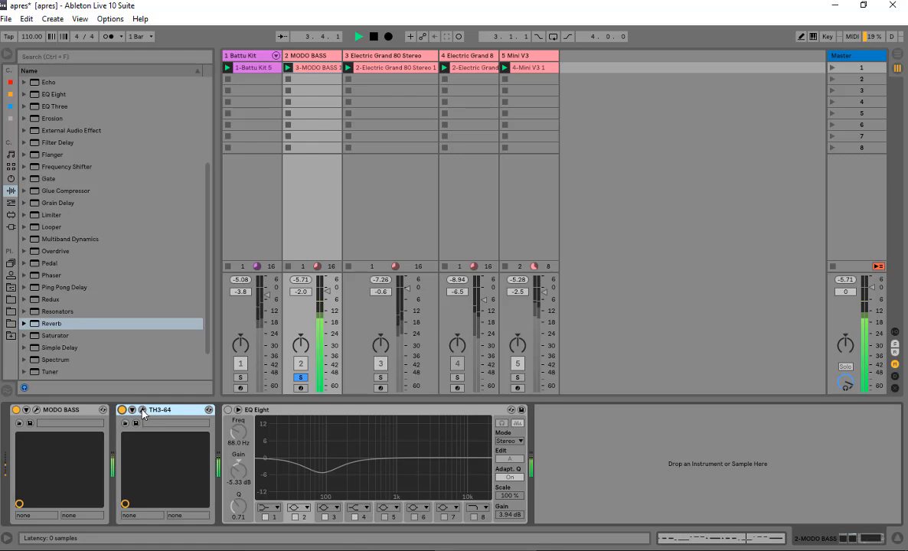
{"action": "left_click", "coordinate": [142, 410]}
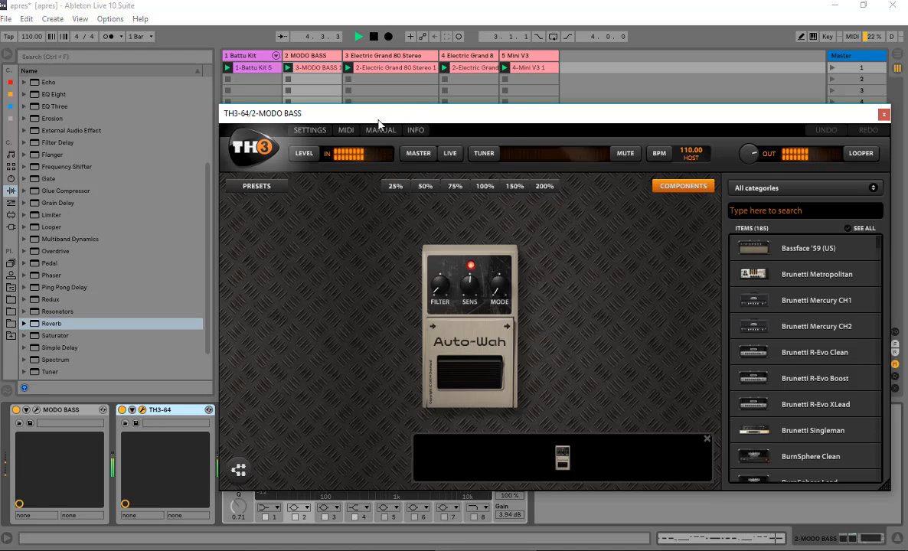
{"action": "left_click_drag", "start_coordinate": [383, 113], "coordinate": [254, 78]}
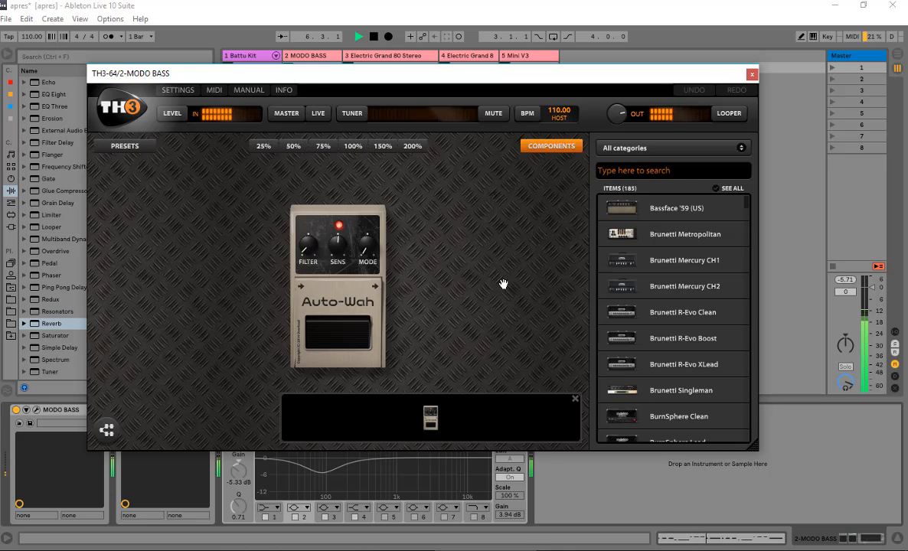
{"action": "left_click", "coordinate": [752, 74]}
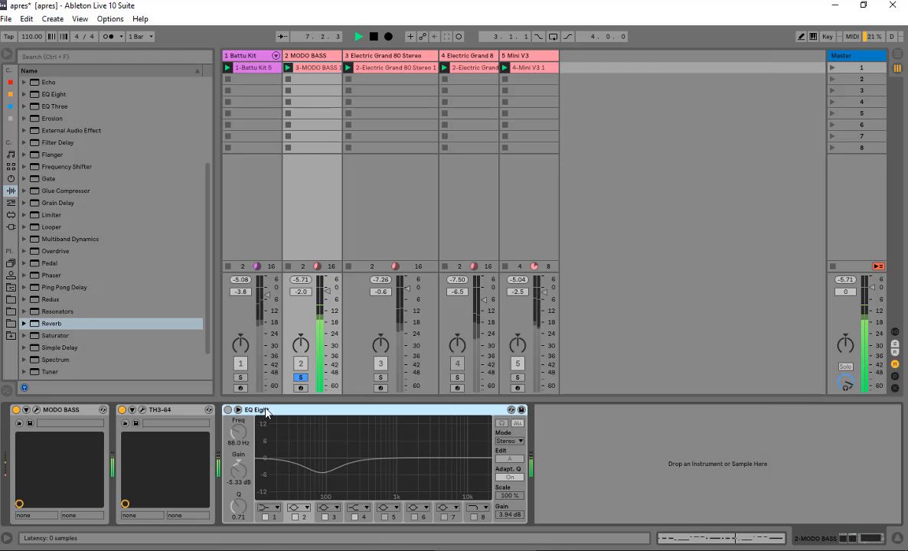
Enable EQ Eight on MODO BASS, and unfold and enable EQ Eight on the soloed Battu Kit track.
{"action": "left_click", "coordinate": [297, 463]}
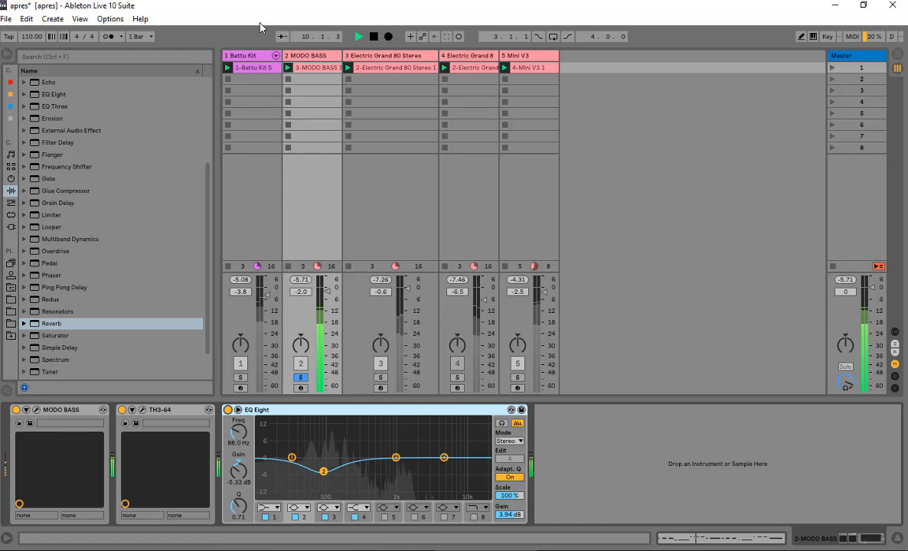
{"action": "left_click", "coordinate": [245, 56]}
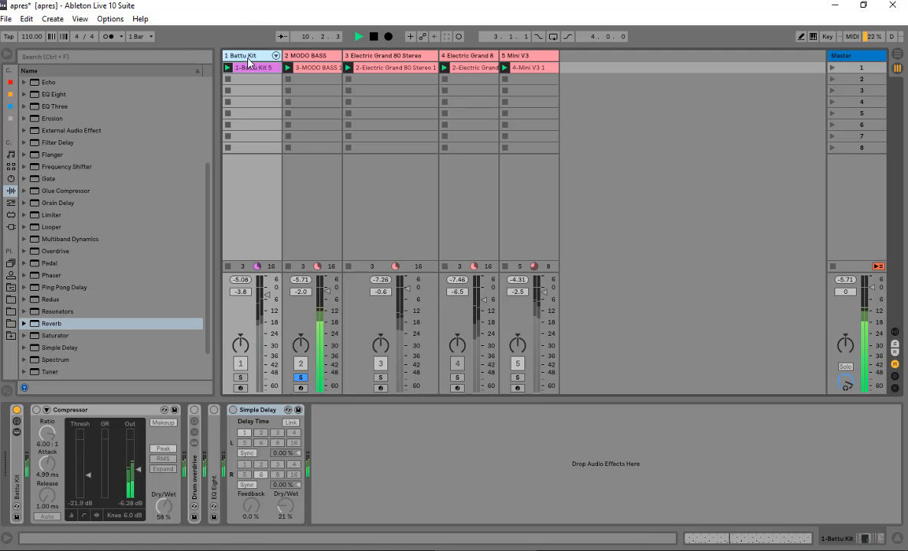
{"action": "double_click", "coordinate": [207, 481]}
{"action": "left_click", "coordinate": [239, 378]}
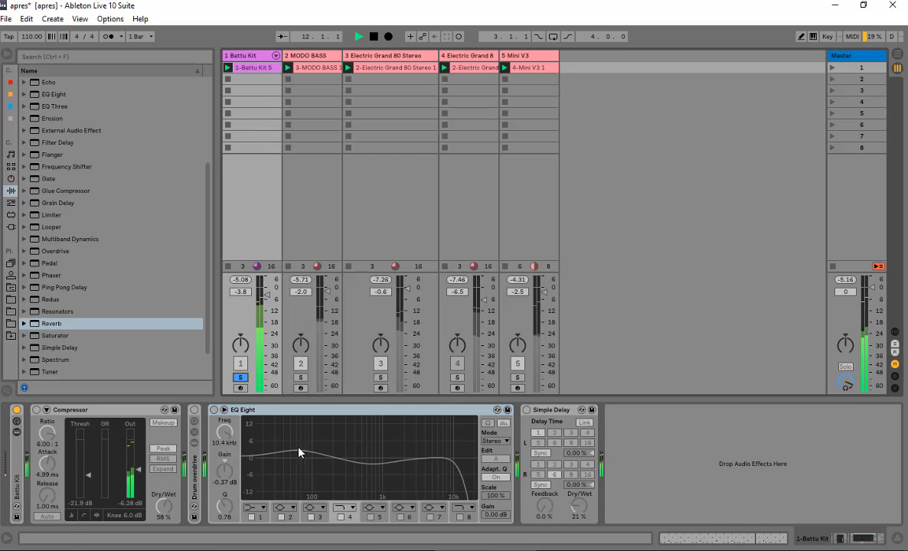
{"action": "left_click", "coordinate": [214, 411]}
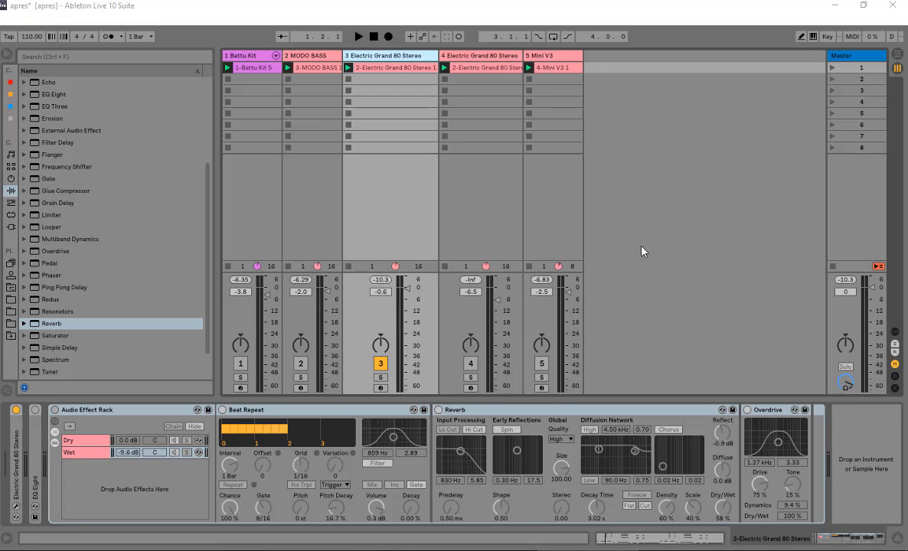
Play track 3, Electric Grand 80 Stereo, compare it with its Audio Effect Rack off and on, and stop playback.
{"action": "key", "text": "space"}
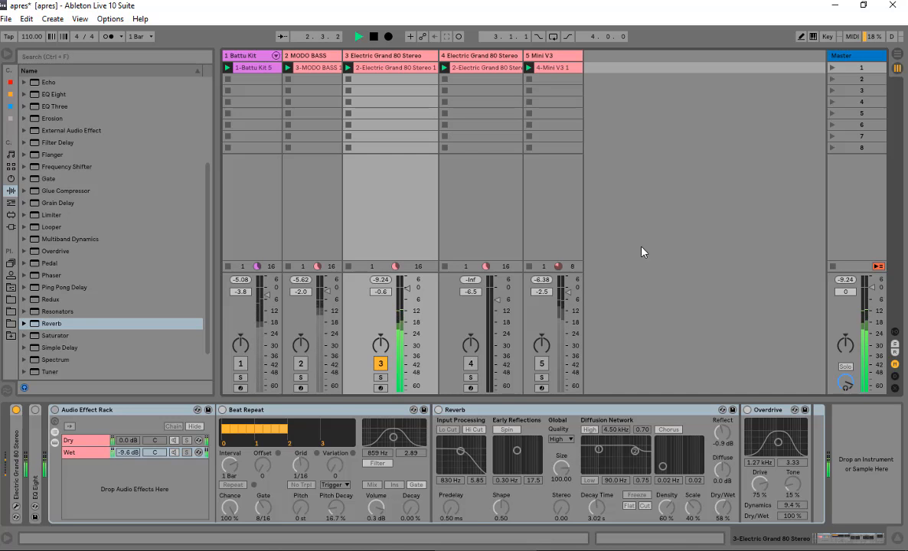
{"action": "key", "text": "a"}
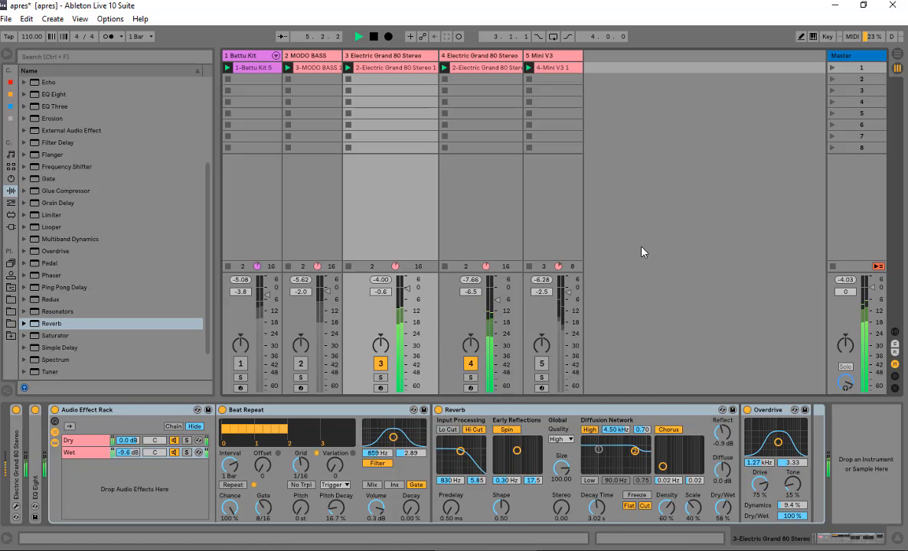
{"action": "key", "text": "a"}
{"action": "key", "text": "space"}
Fold the Audio Effect Rack and unfold EQ Eight on track 3, Electric Grand 80 Stereo.
{"action": "left_click", "coordinate": [374, 57]}
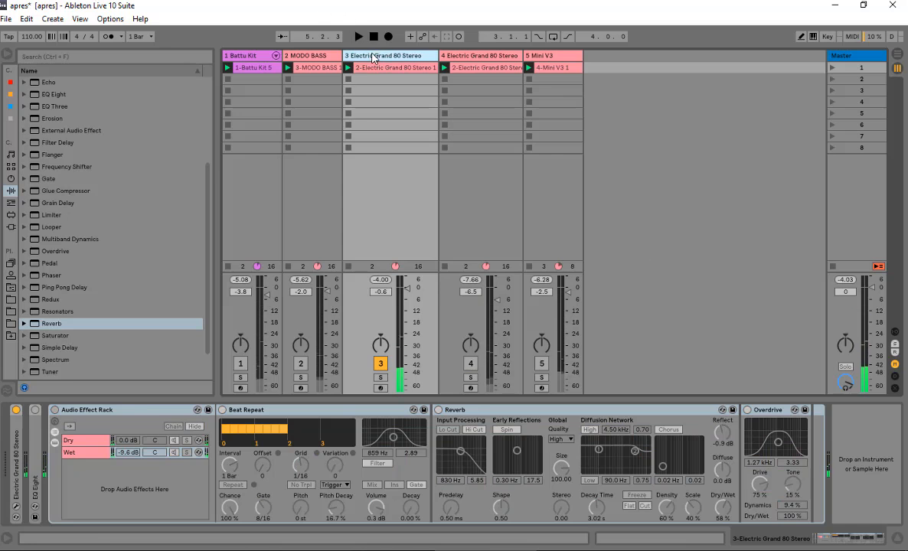
{"action": "double_click", "coordinate": [98, 409]}
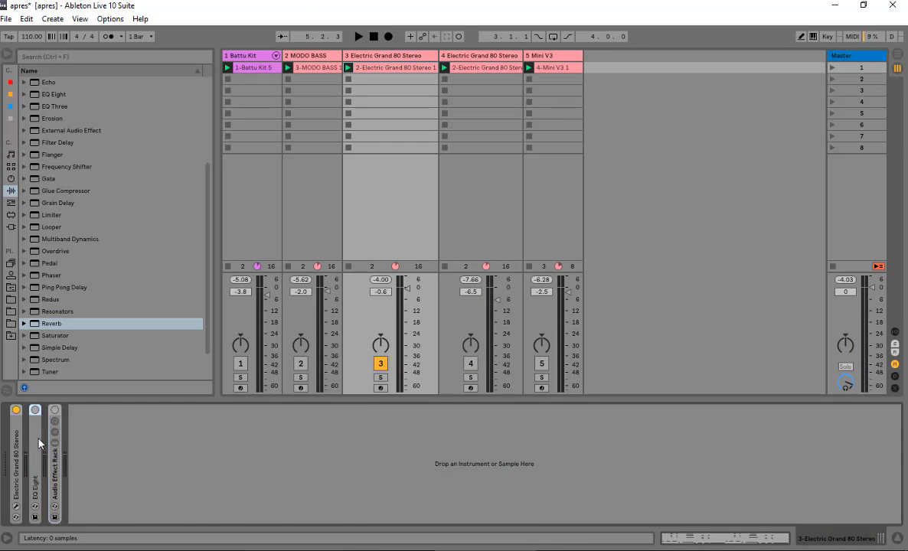
{"action": "double_click", "coordinate": [35, 413]}
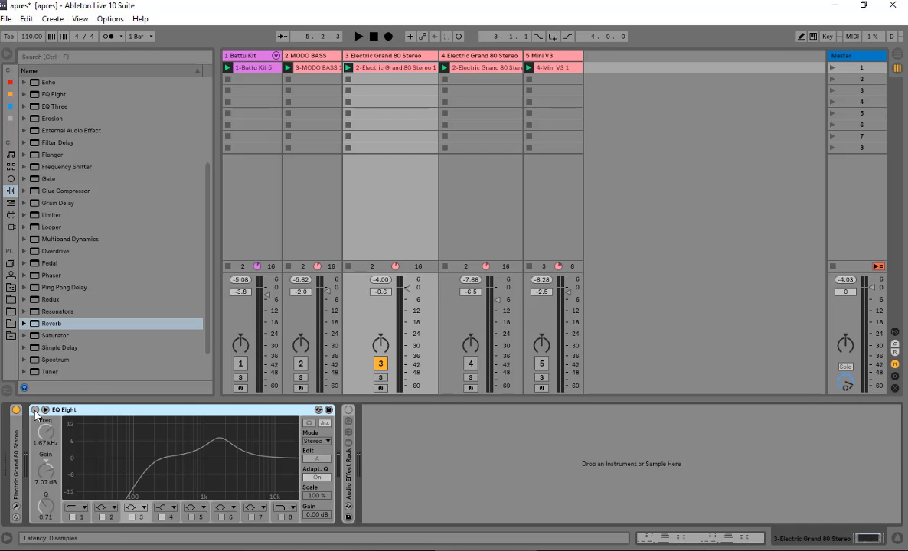
Compare the playing electric piano with EQ Eight bypassed and active, leave EQ Eight enabled, and stop playback.
{"action": "left_click", "coordinate": [34, 410]}
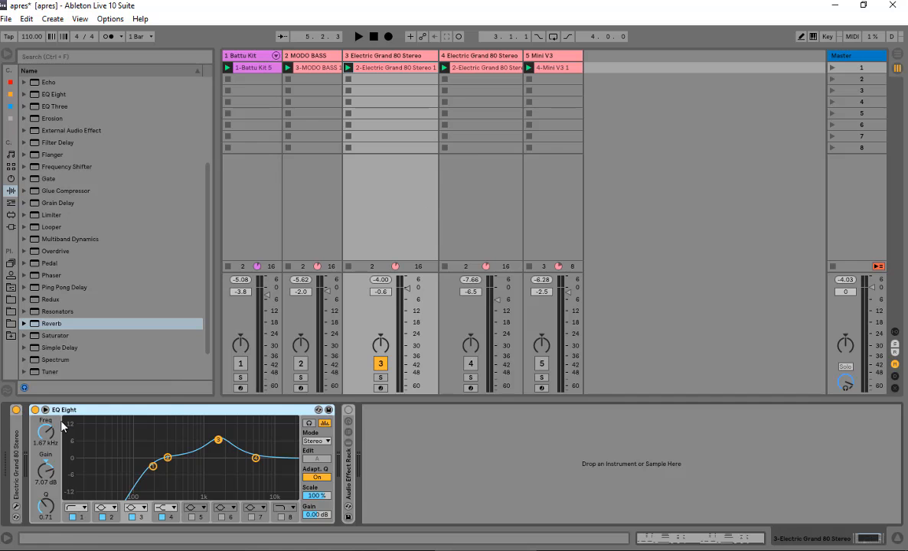
{"action": "left_click", "coordinate": [35, 410]}
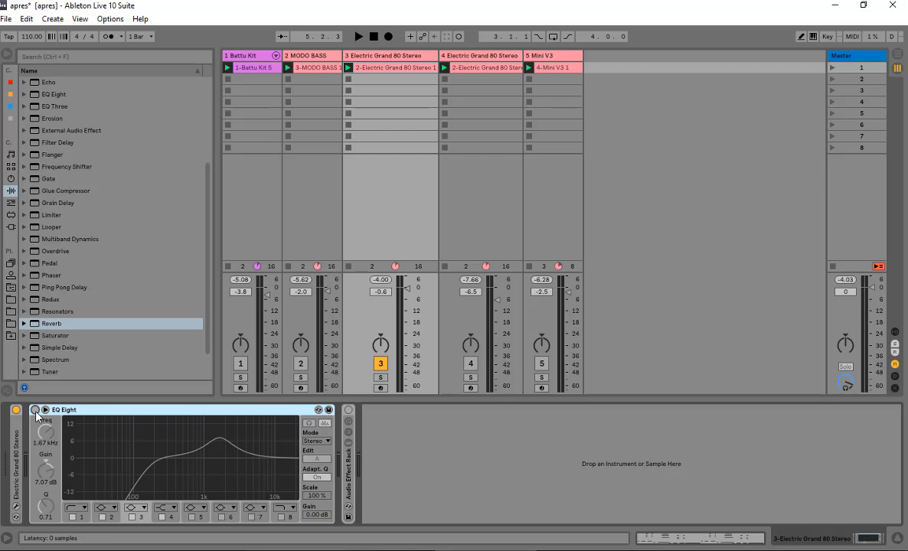
{"action": "key", "text": "space"}
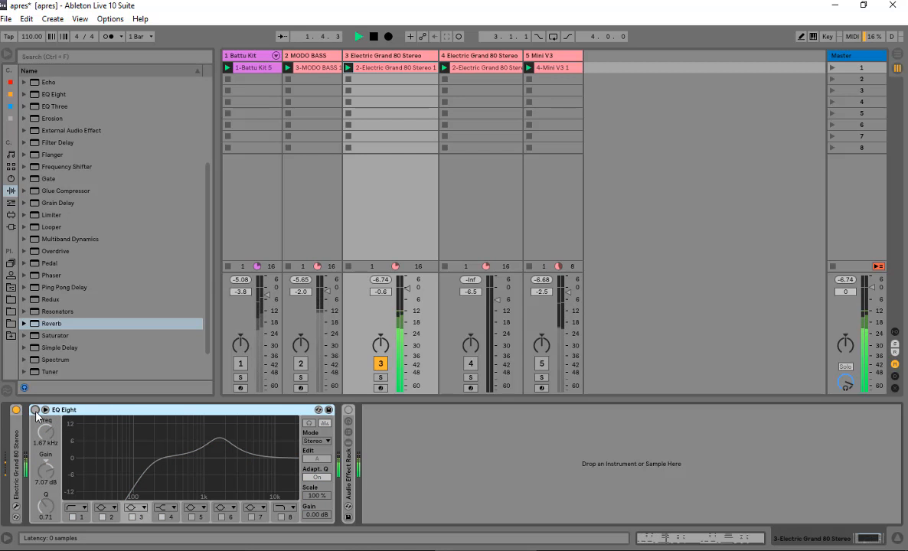
{"action": "left_click", "coordinate": [35, 410]}
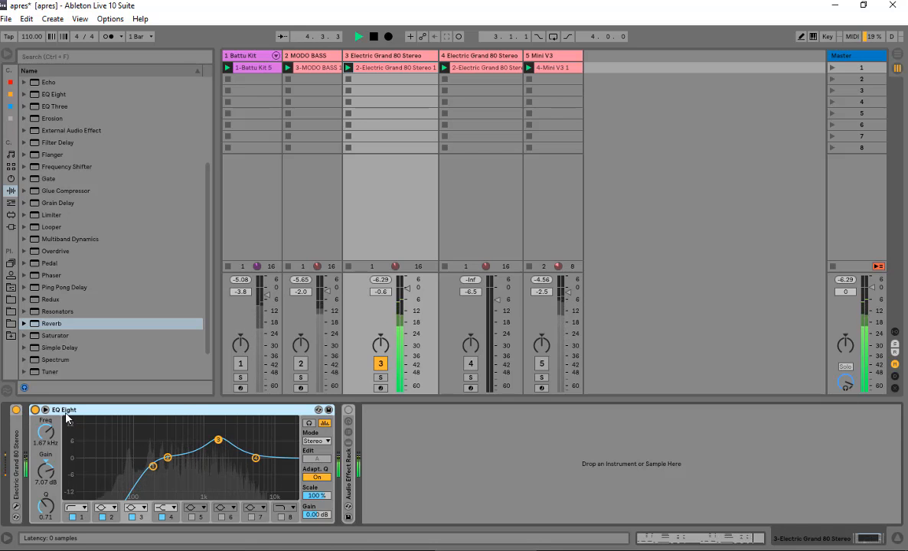
{"action": "key", "text": "space"}
Unfold and enable the Audio Effect Rack on track 3, and show its Dry and Wet chains in turn.
{"action": "left_click", "coordinate": [350, 481]}
{"action": "left_click", "coordinate": [350, 481]}
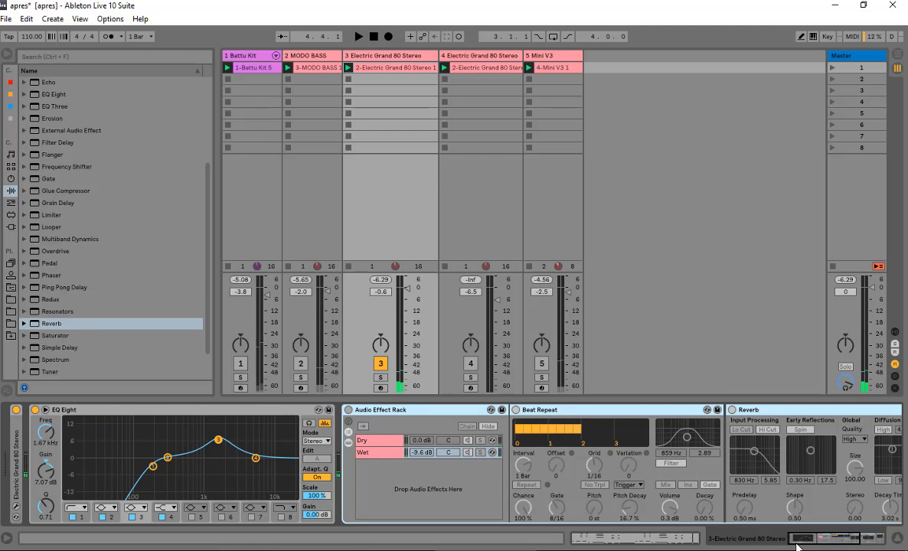
{"action": "left_click_drag", "start_coordinate": [801, 537], "coordinate": [822, 542]}
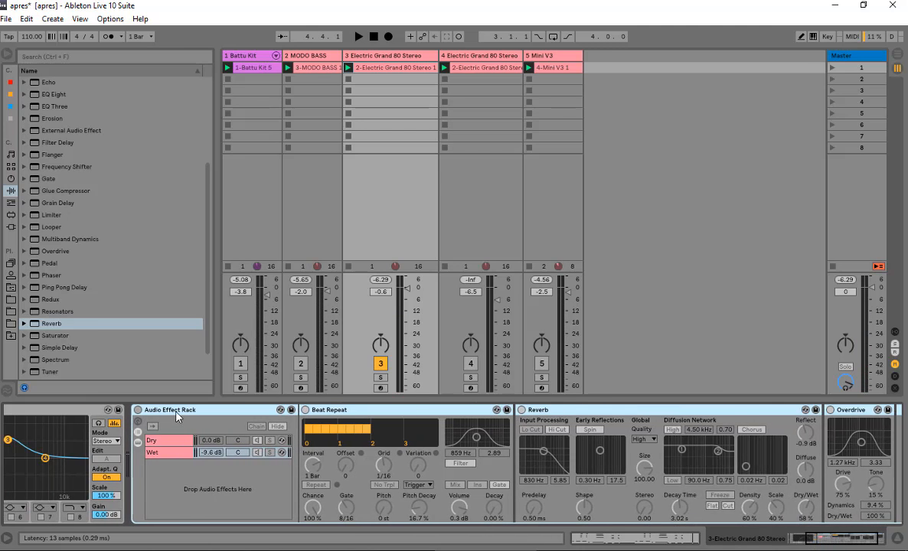
{"action": "left_click", "coordinate": [155, 442]}
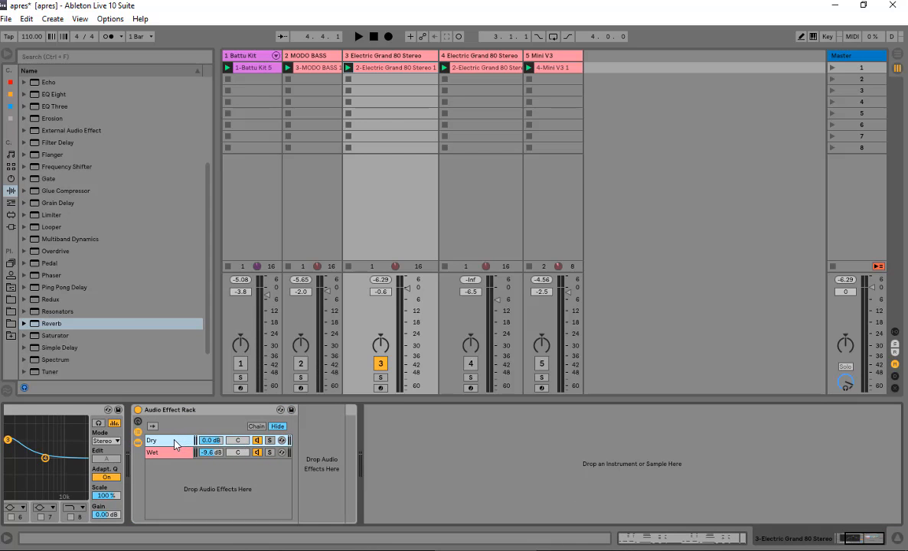
{"action": "left_click", "coordinate": [154, 453]}
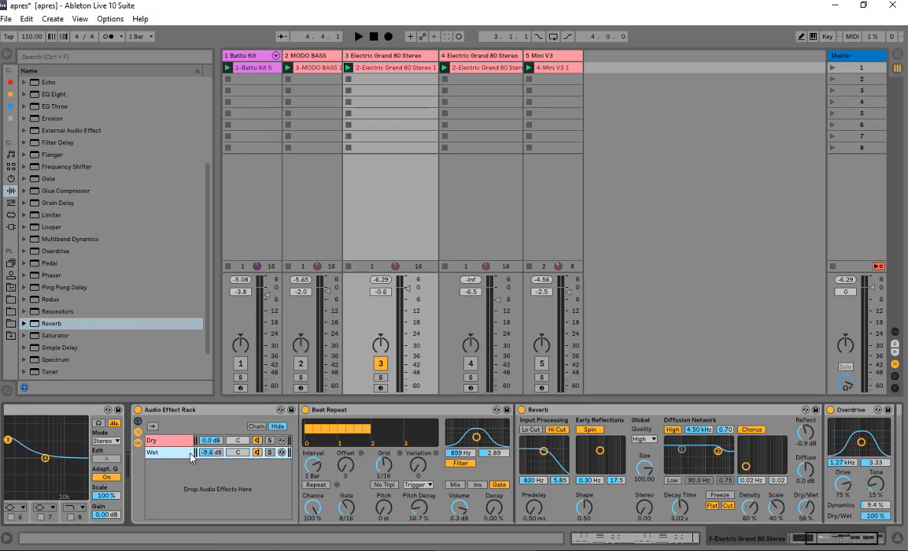
Review the Beat Repeat, Reverb and Overdrive devices in the rack's Wet chain.
{"action": "left_click", "coordinate": [394, 421]}
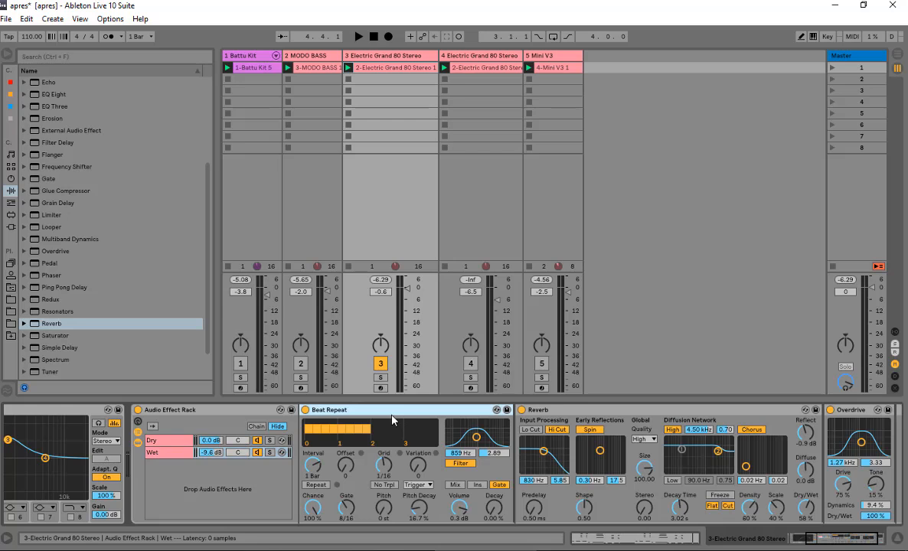
{"action": "left_click", "coordinate": [632, 411]}
{"action": "left_click", "coordinate": [850, 411]}
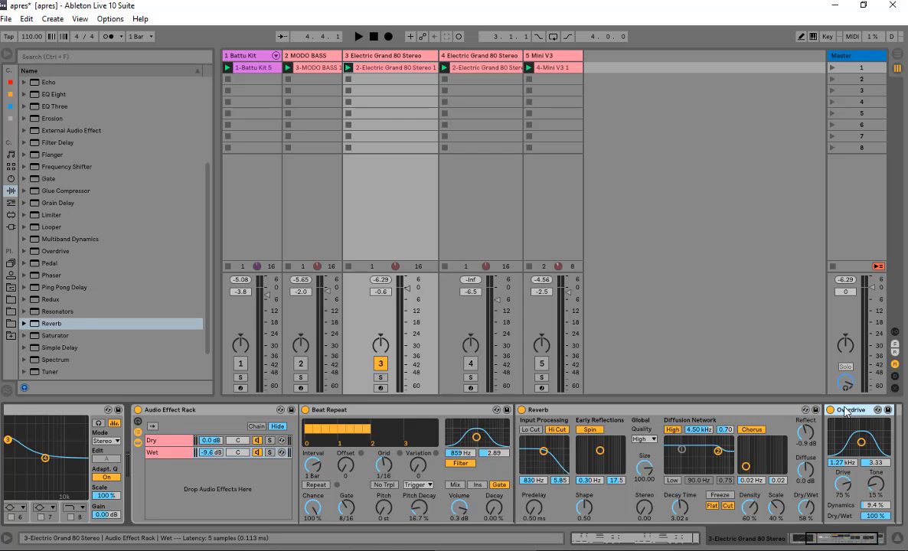
{"action": "left_click", "coordinate": [345, 412]}
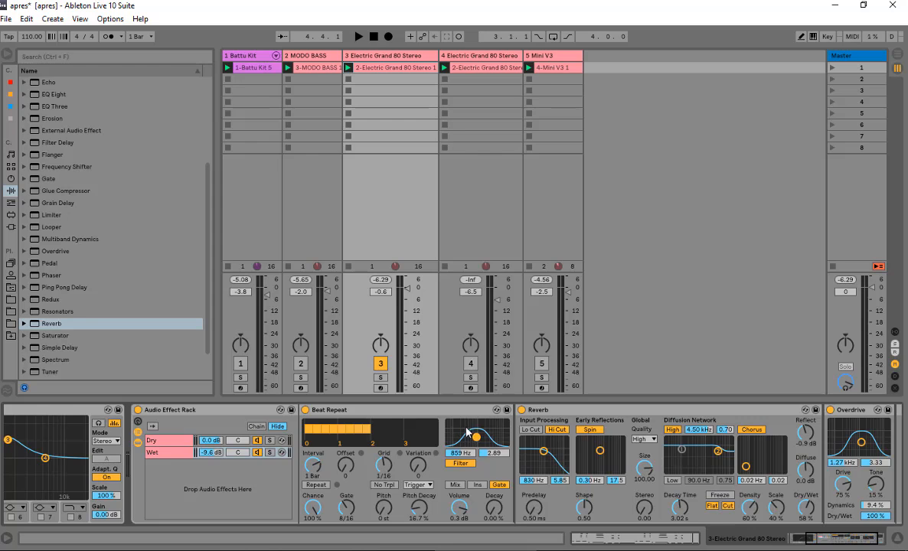
{"action": "left_click", "coordinate": [538, 411]}
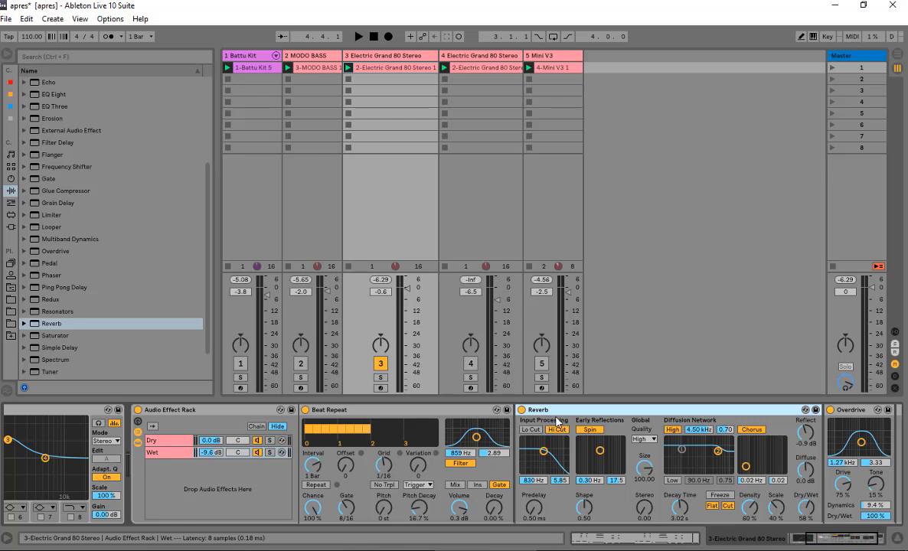
{"action": "left_click_drag", "start_coordinate": [828, 539], "coordinate": [803, 538]}
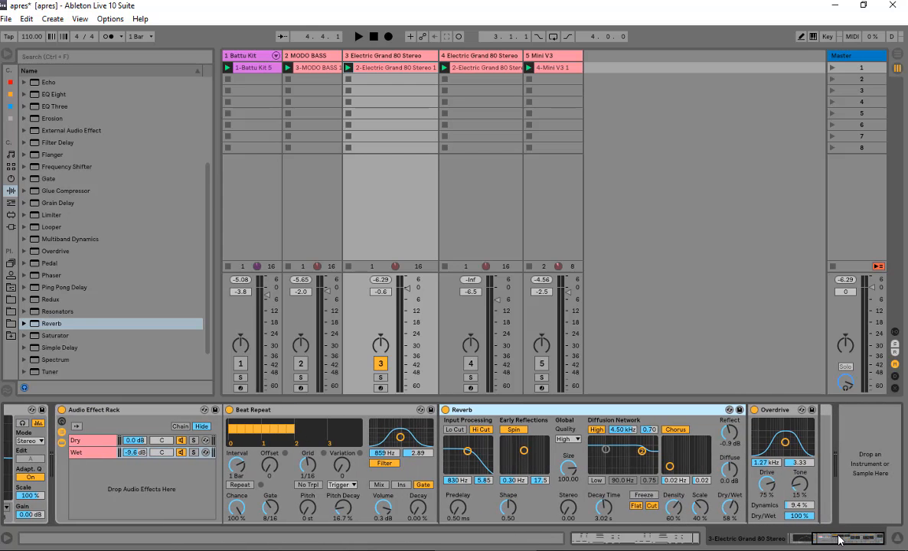
{"action": "left_click", "coordinate": [771, 411]}
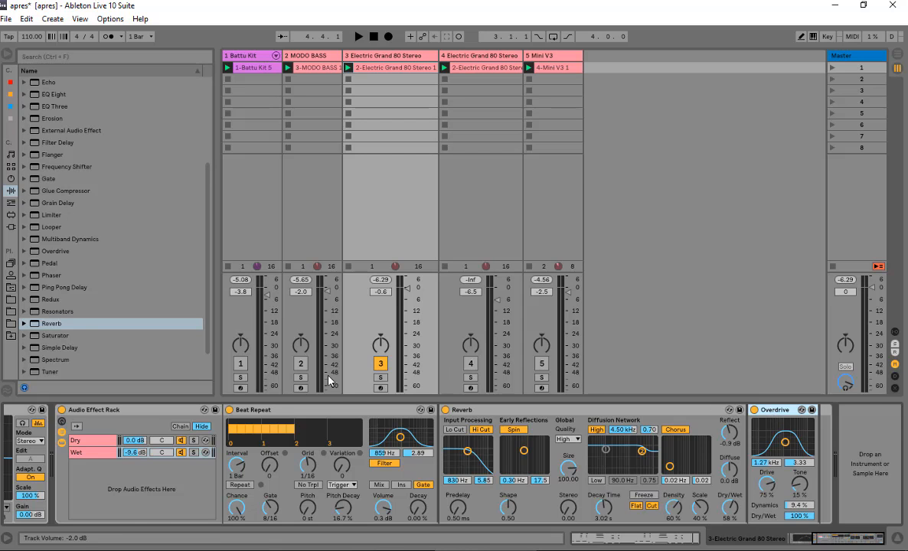
Play the electric piano with the Audio Effect Rack bypassed and active for comparison, and stop playback.
{"action": "left_click", "coordinate": [62, 410]}
{"action": "key", "text": "space"}
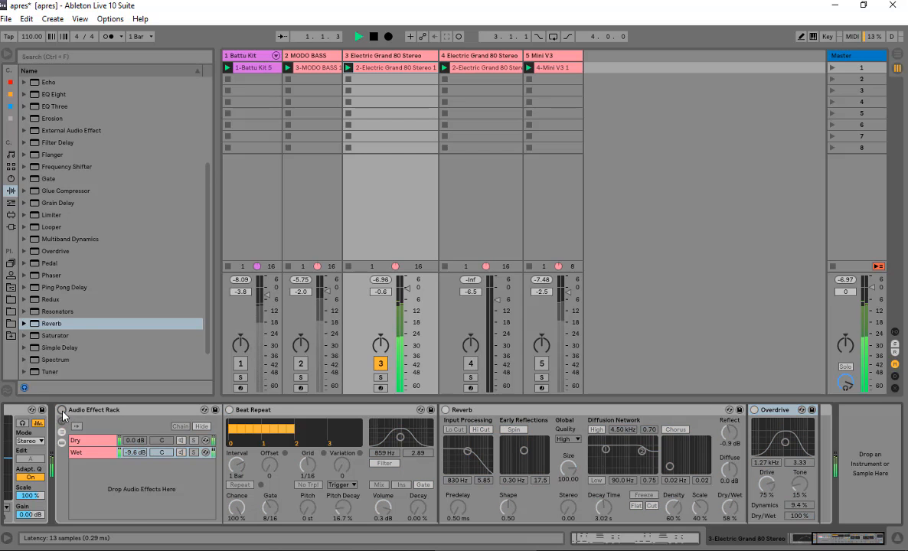
{"action": "left_click", "coordinate": [62, 410]}
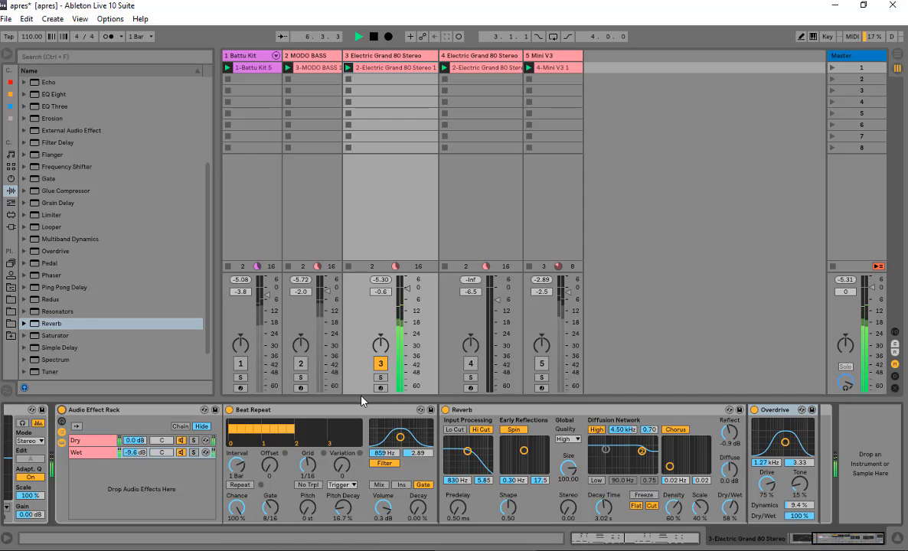
{"action": "key", "text": "space"}
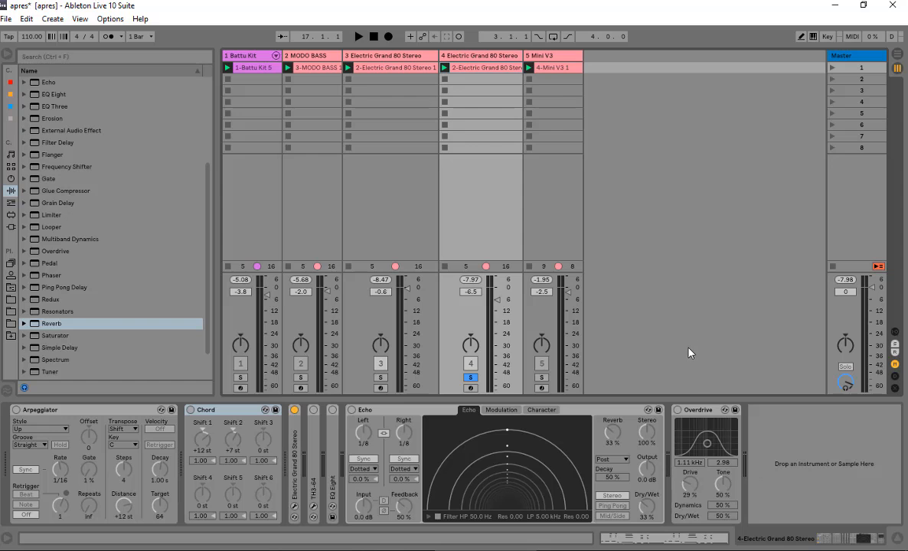
Play the soloed electric piano on track 4 and enable its Arpeggiator and Chord devices one after the other.
{"action": "key", "text": "space"}
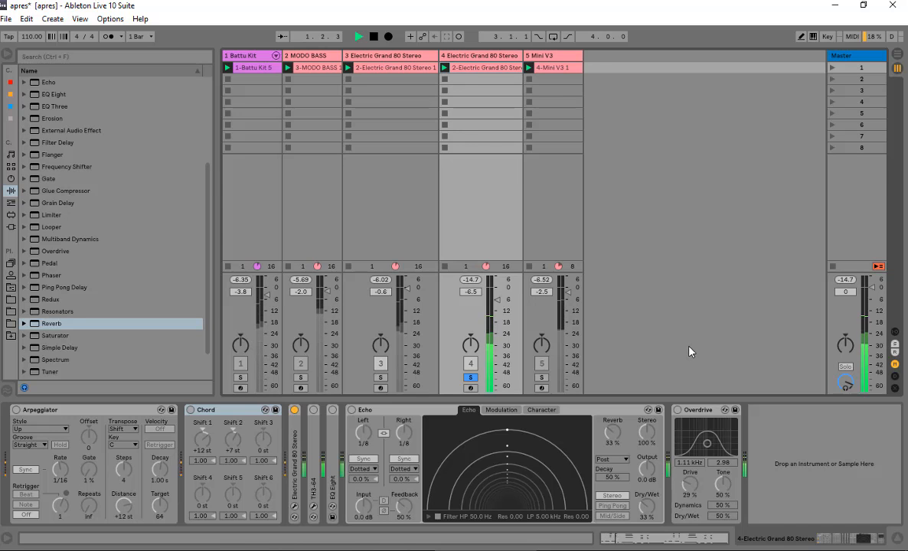
{"action": "left_click", "coordinate": [16, 410]}
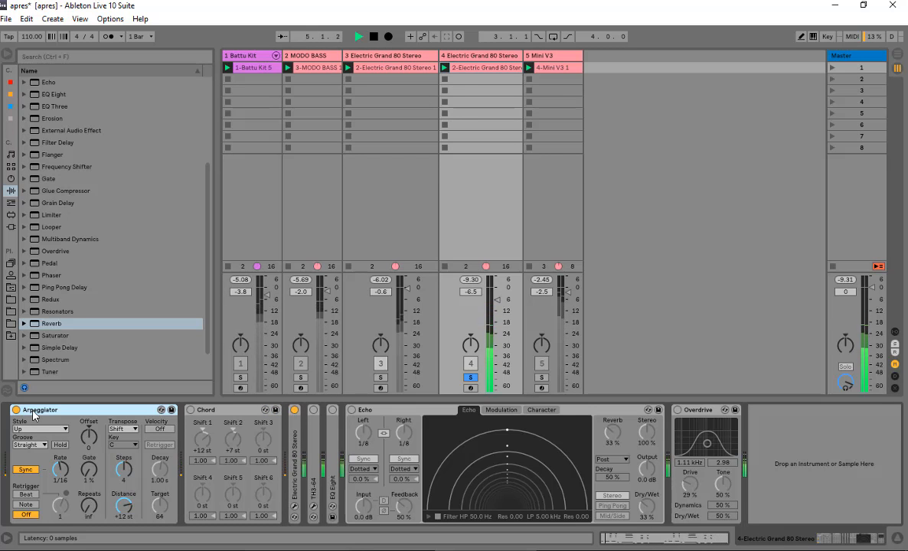
{"action": "left_click", "coordinate": [235, 412]}
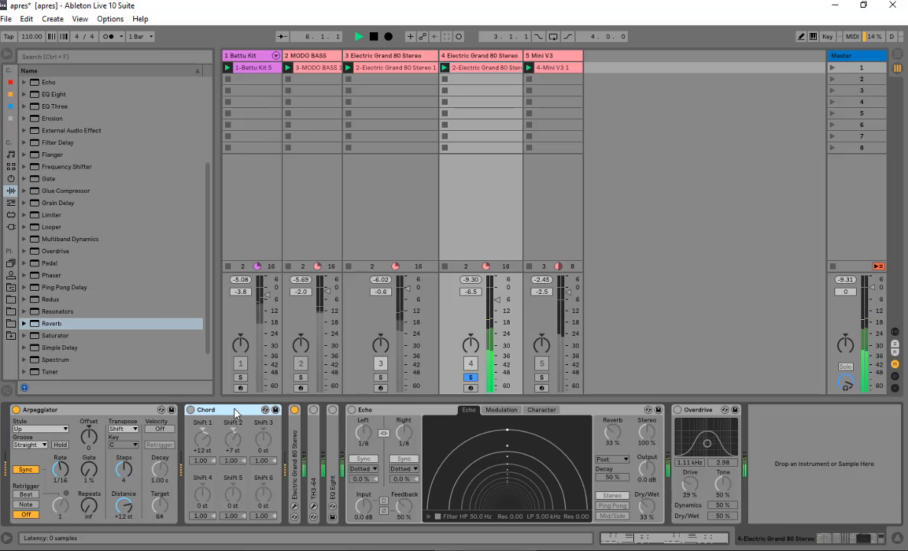
{"action": "left_click", "coordinate": [191, 410]}
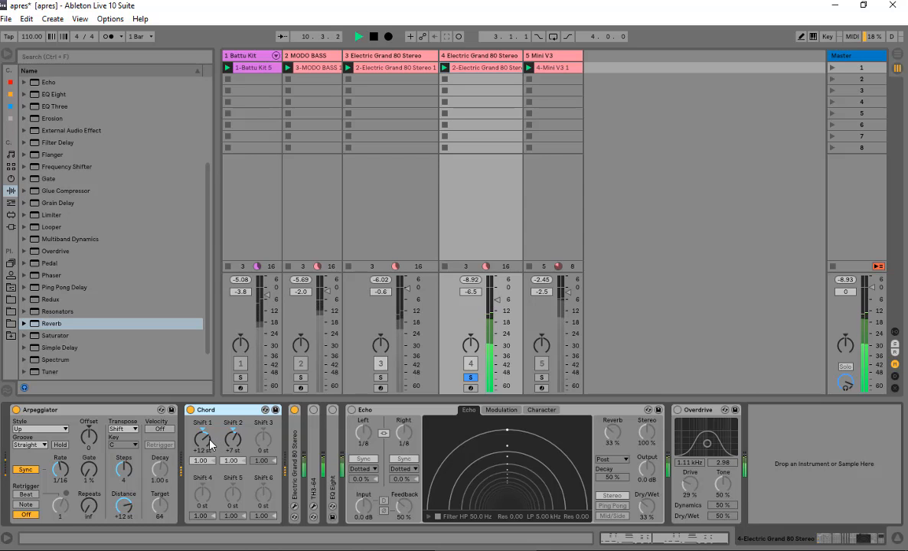
Show the TH3-64 plug-in's Auto-Wah pedal on track 4, close its window, and enable TH3-64.
{"action": "left_click", "coordinate": [311, 435]}
{"action": "left_click", "coordinate": [313, 506]}
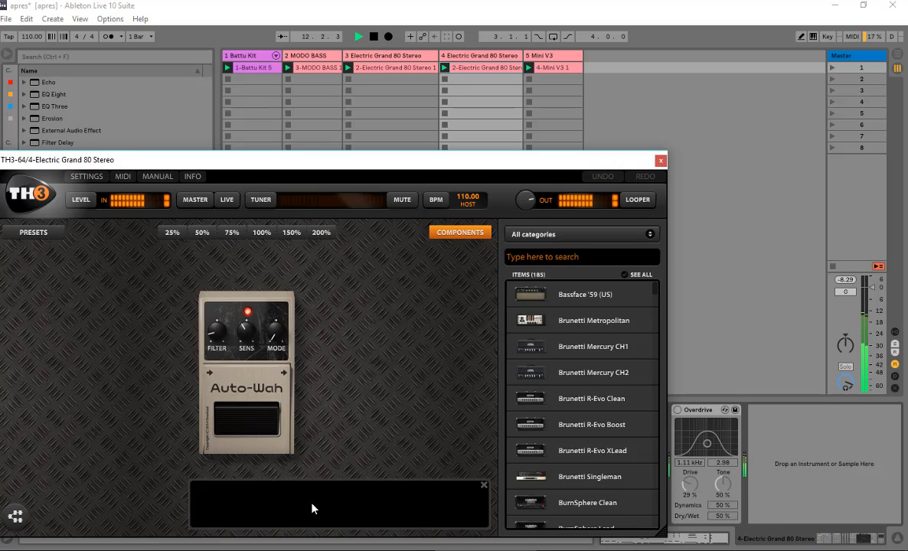
{"action": "left_click", "coordinate": [659, 161]}
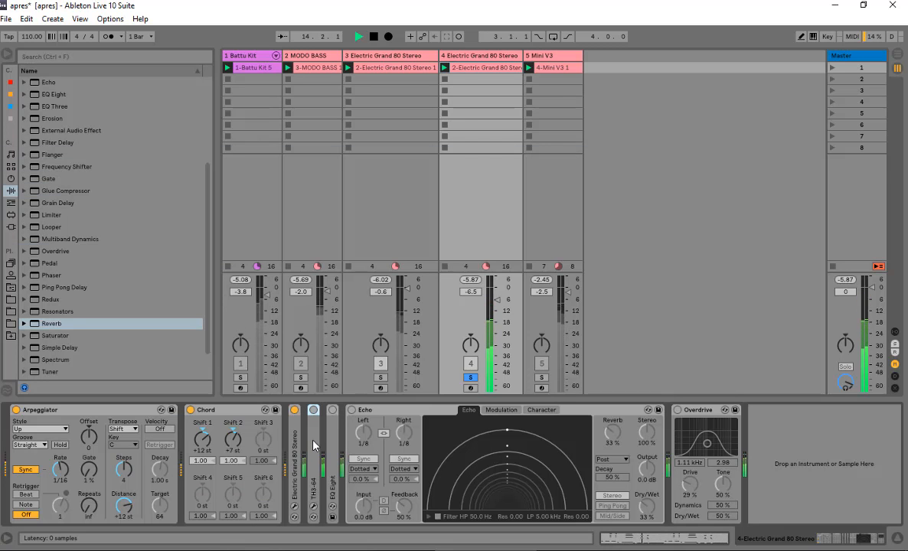
{"action": "left_click", "coordinate": [313, 410]}
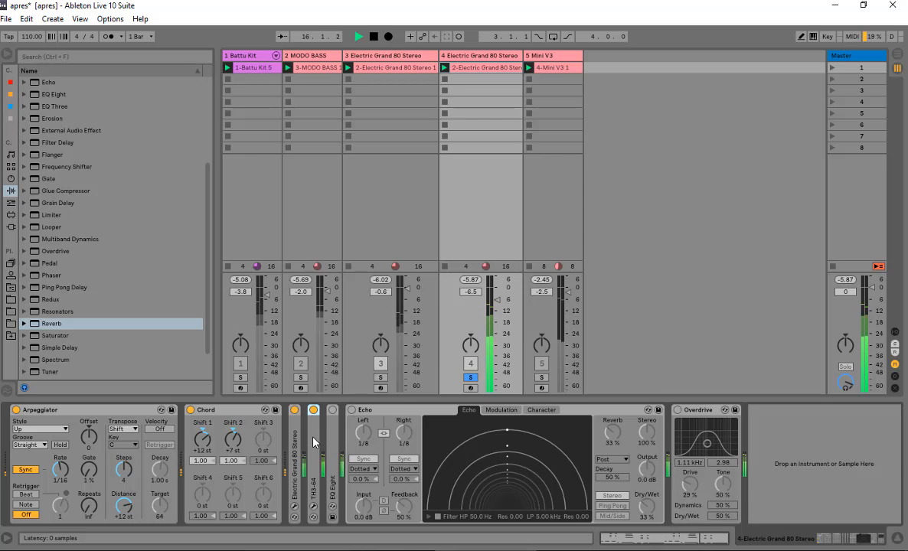
Unfold EQ Eight on track 4 and enable EQ Eight, Echo and Overdrive in turn while the track plays.
{"action": "double_click", "coordinate": [332, 436]}
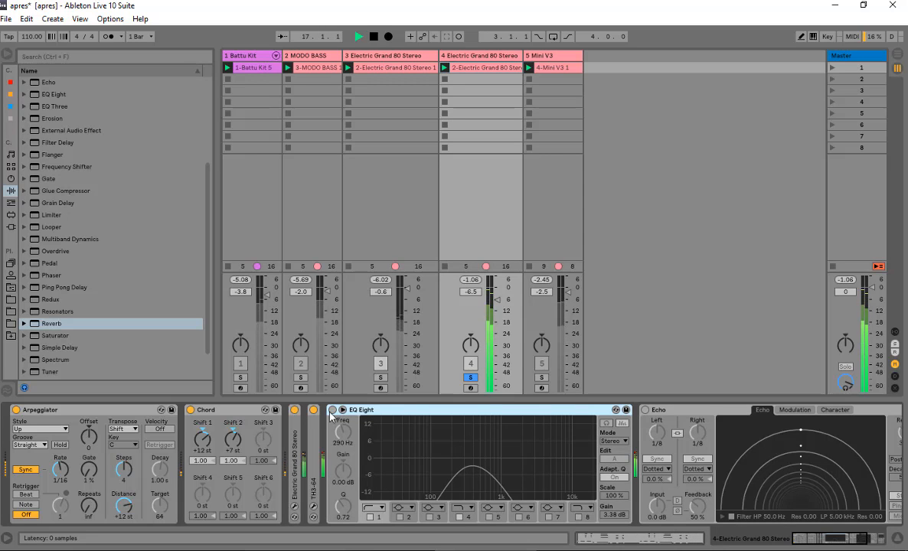
{"action": "left_click", "coordinate": [332, 410]}
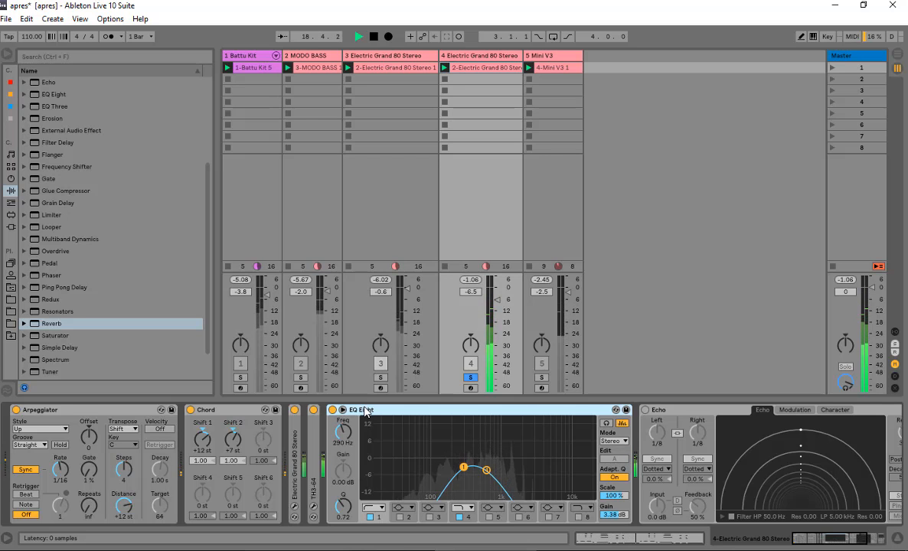
{"action": "left_click", "coordinate": [872, 538]}
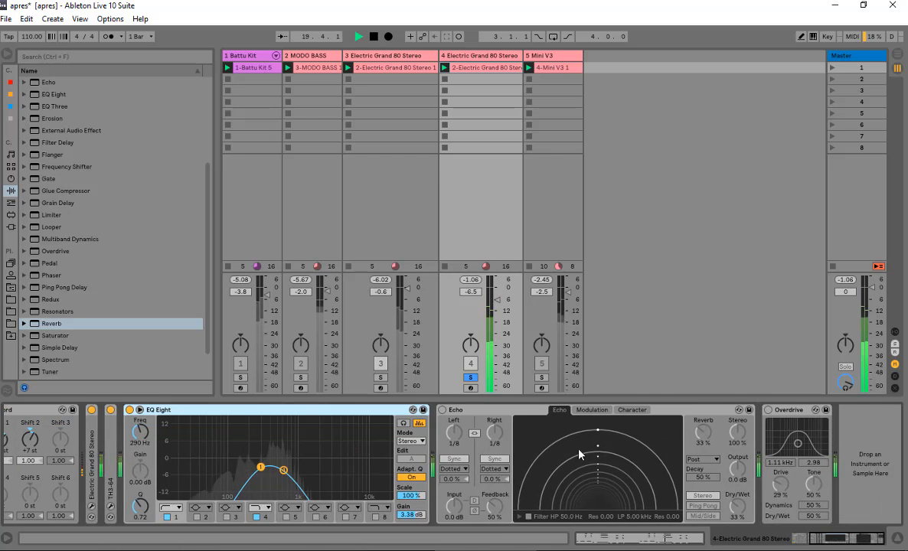
{"action": "left_click", "coordinate": [509, 415]}
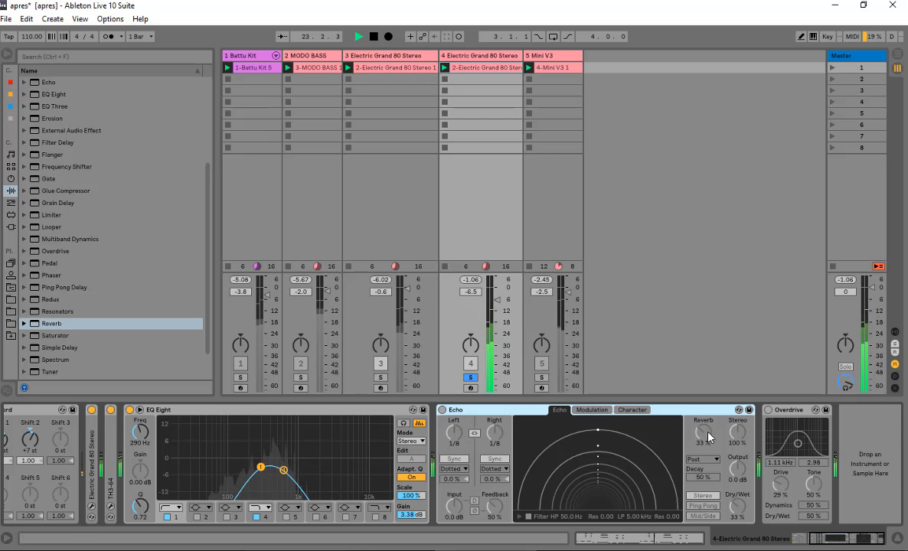
{"action": "left_click", "coordinate": [442, 410]}
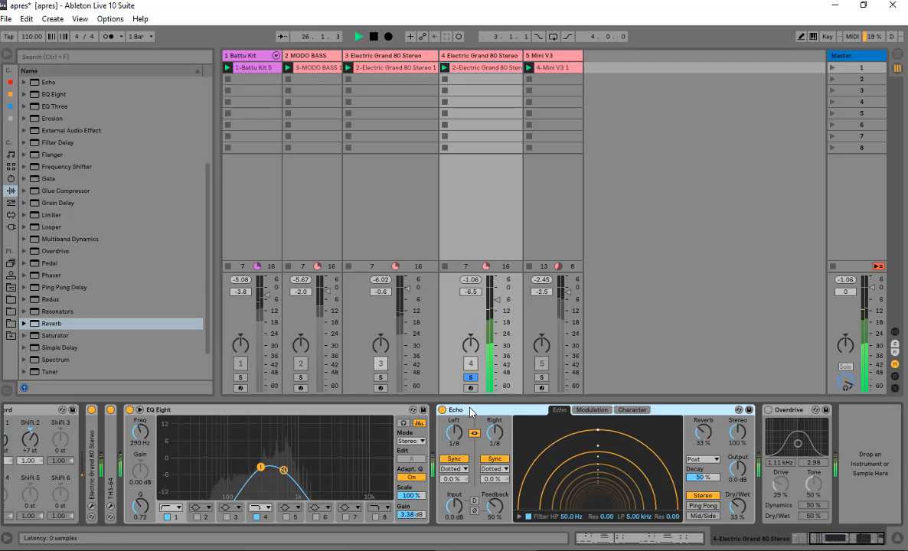
{"action": "left_click", "coordinate": [782, 411]}
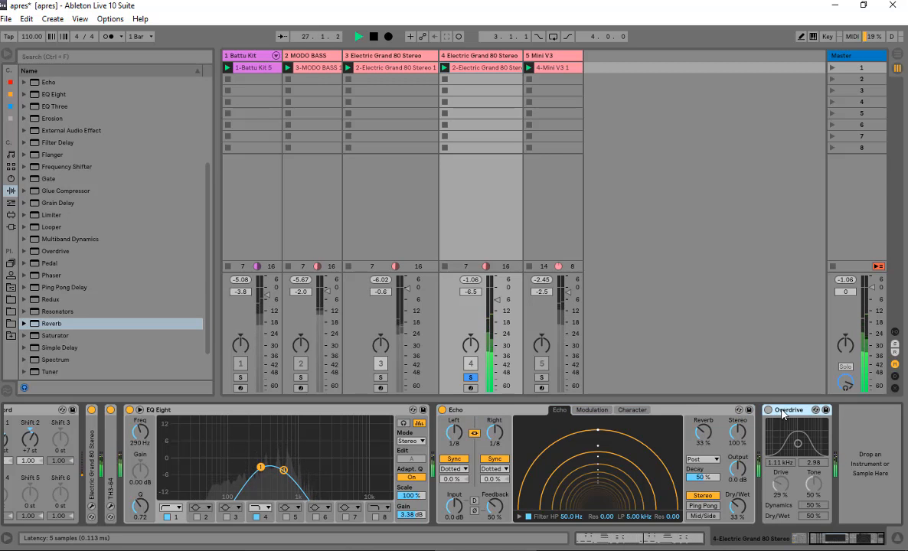
{"action": "key", "text": "0"}
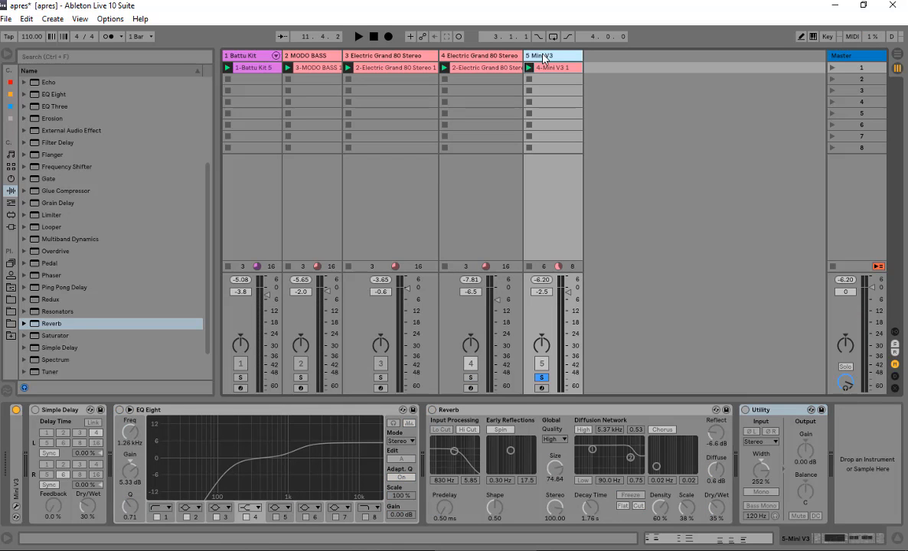
Play the soloed Mini V3 track and bypass its Reverb and EQ Eight, leaving Simple Delay active.
{"action": "key", "text": "space"}
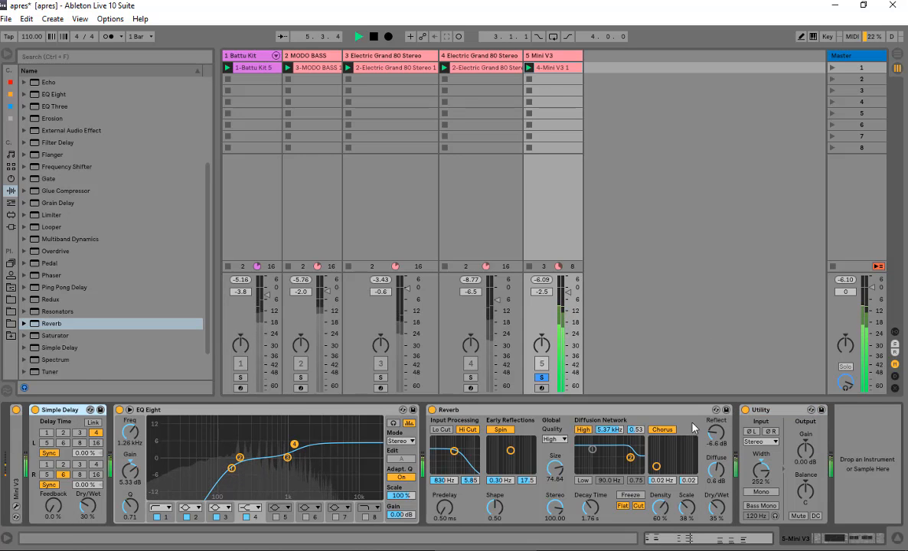
{"action": "left_click", "coordinate": [431, 409]}
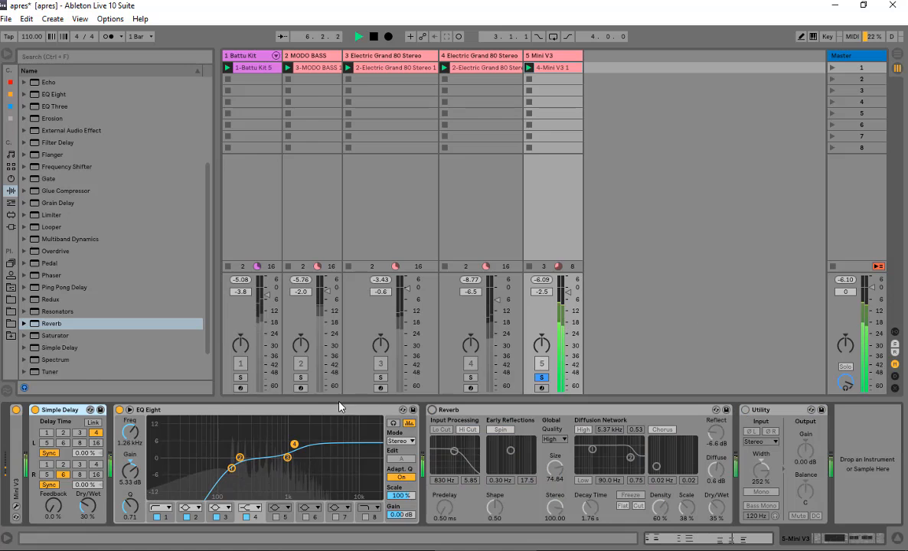
{"action": "left_click", "coordinate": [119, 410]}
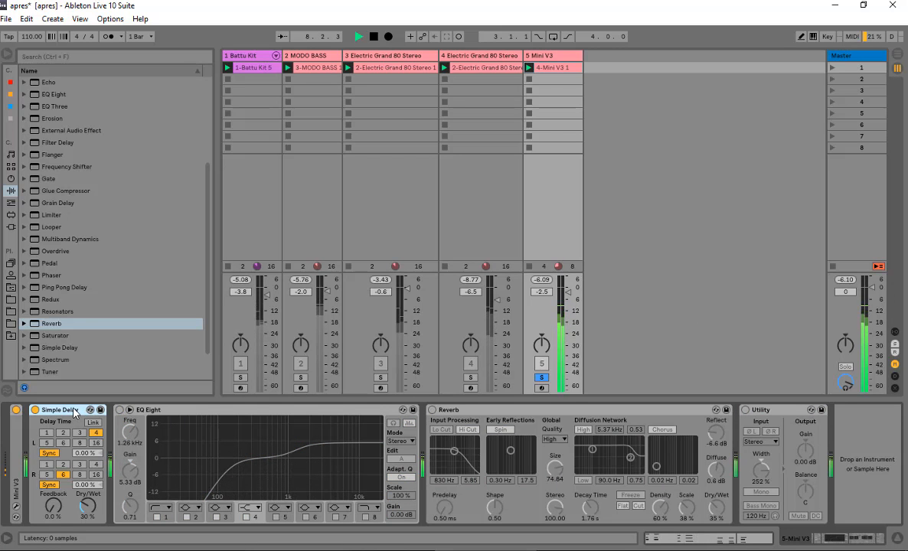
Enable EQ Eight, Reverb and Utility in turn on the playing Mini V3 track, and stop playback.
{"action": "left_click", "coordinate": [139, 411]}
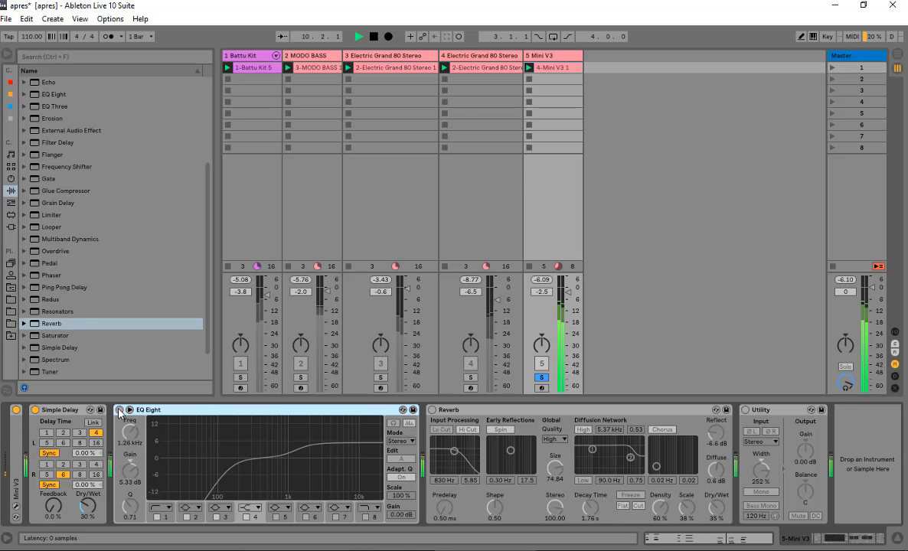
{"action": "left_click", "coordinate": [119, 410]}
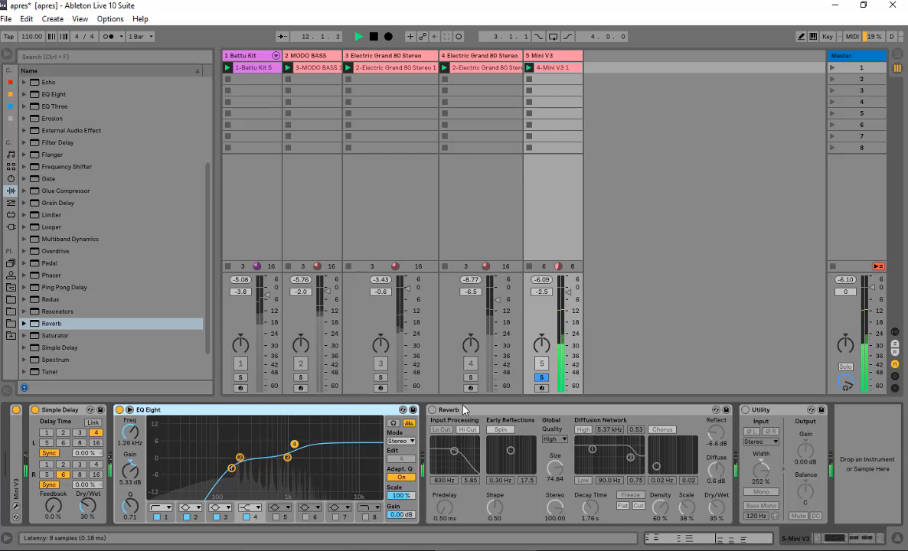
{"action": "left_click", "coordinate": [432, 411]}
{"action": "left_click", "coordinate": [433, 410]}
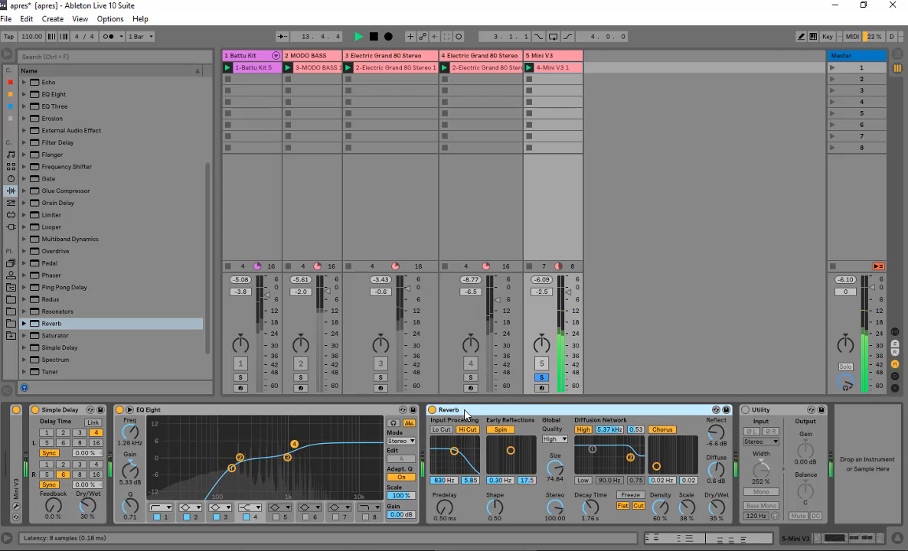
{"action": "left_click", "coordinate": [792, 412]}
{"action": "left_click", "coordinate": [745, 410]}
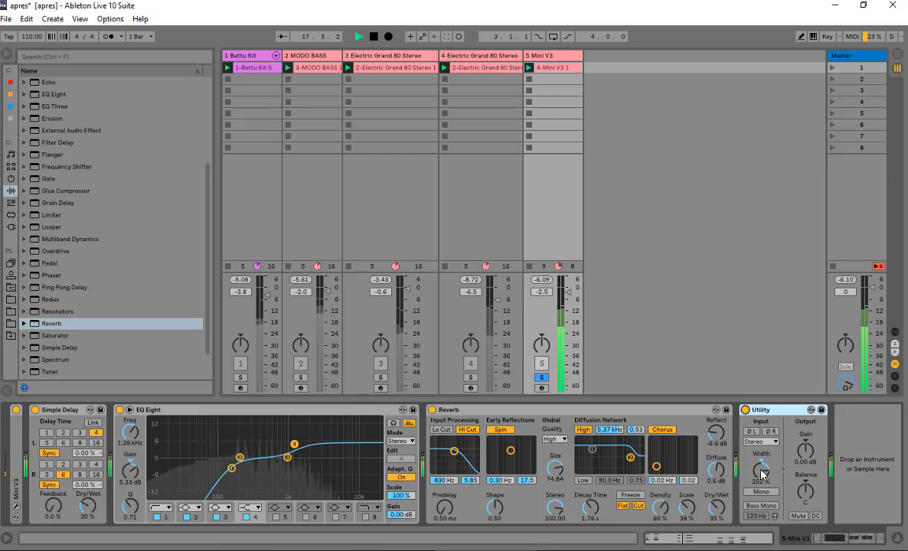
{"action": "key", "text": "space"}
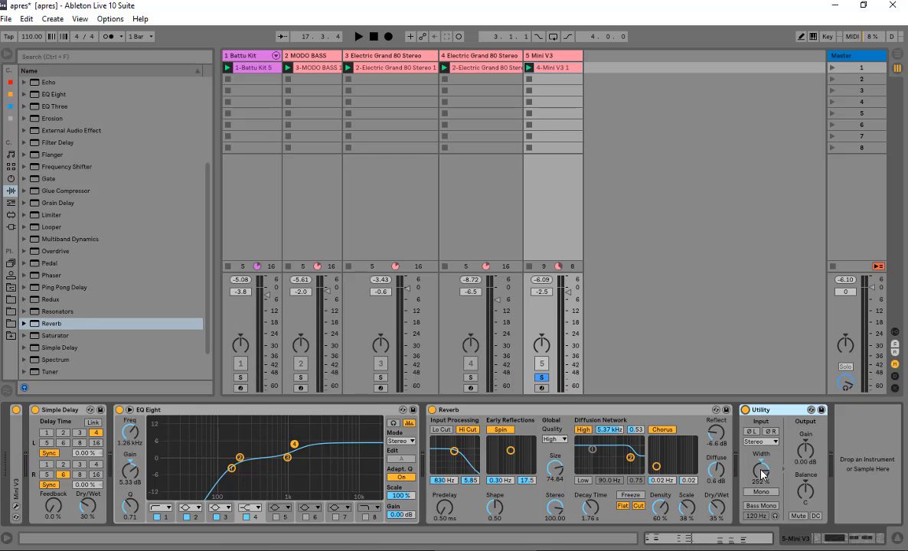
Play the Mini V3 track with Utility's Width at 0%, reset the Width to 100%, and stop playback.
{"action": "left_click_drag", "start_coordinate": [761, 470], "coordinate": [761, 536]}
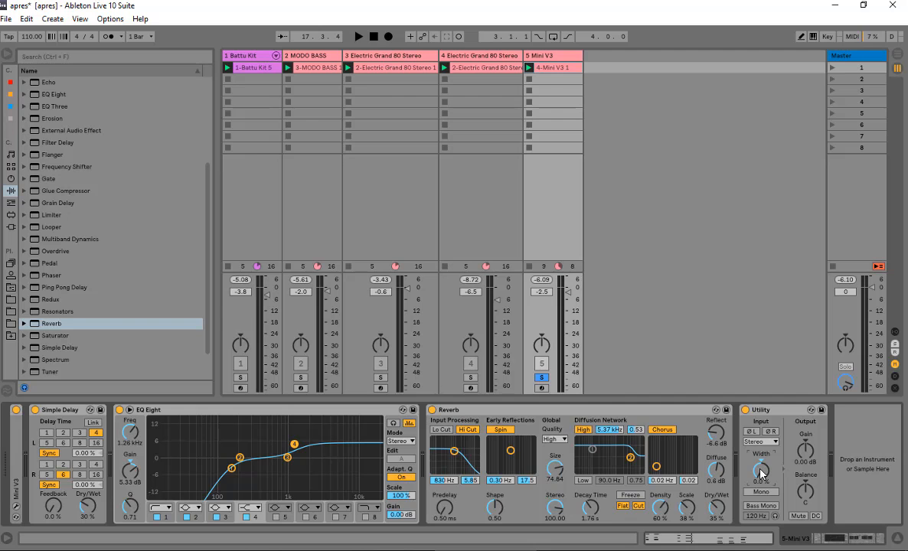
{"action": "key", "text": "space"}
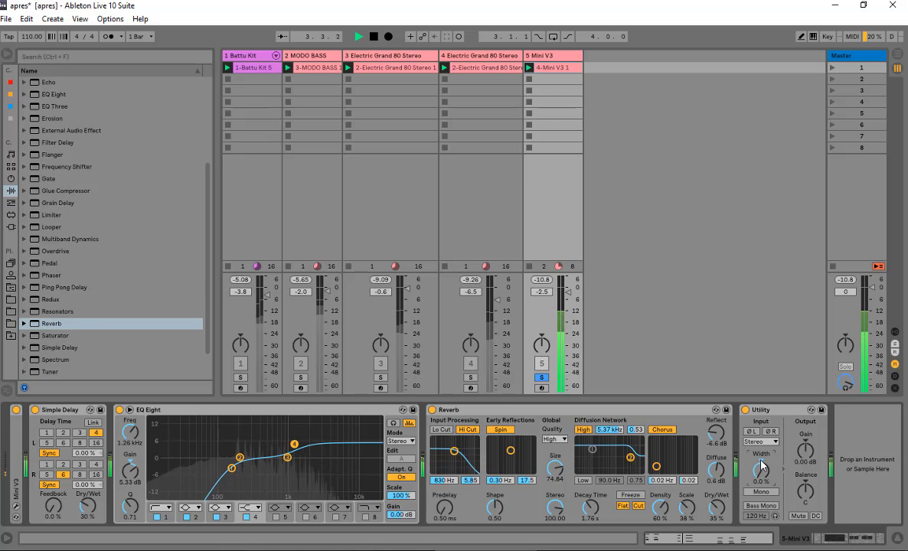
{"action": "double_click", "coordinate": [761, 465]}
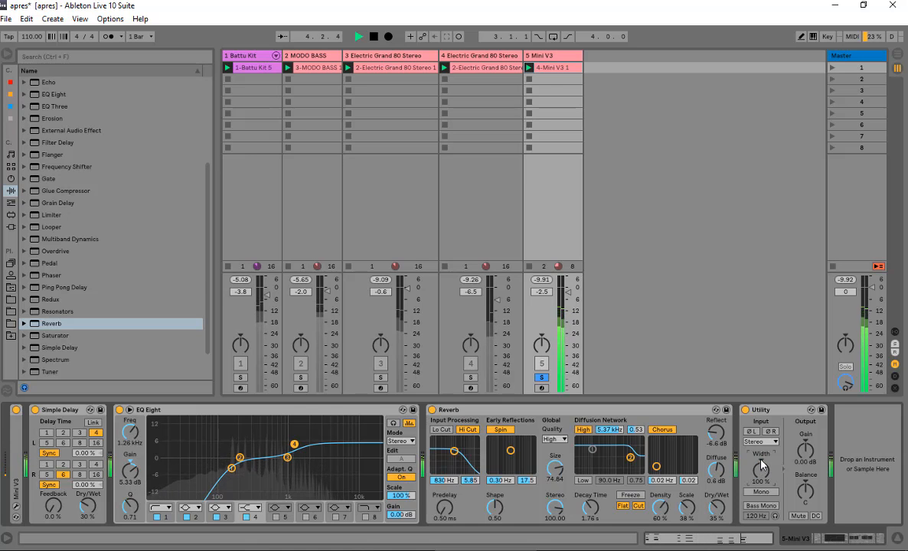
{"action": "key", "text": "space"}
Set Utility's Width to 262% on the Mini V3 track and play the soloed track with it.
{"action": "left_click_drag", "start_coordinate": [761, 465], "coordinate": [762, 403]}
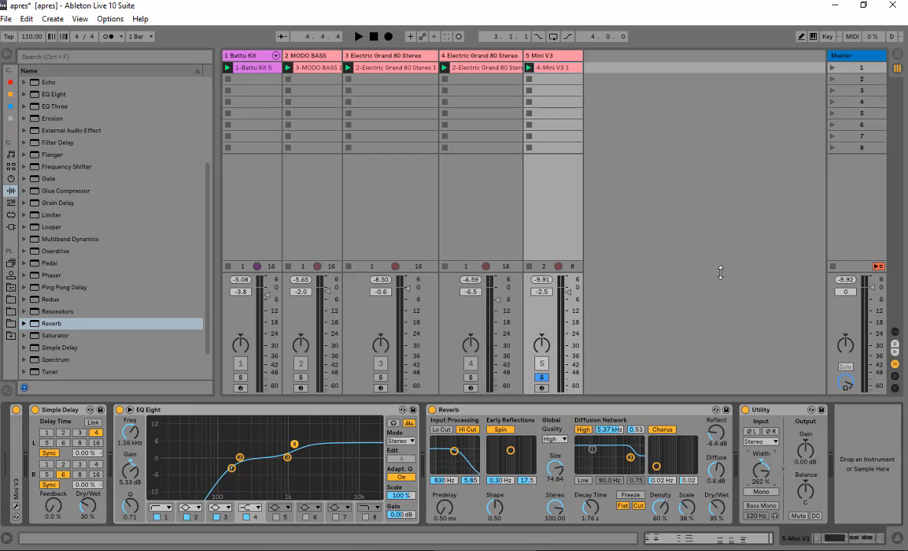
{"action": "left_click", "coordinate": [761, 411]}
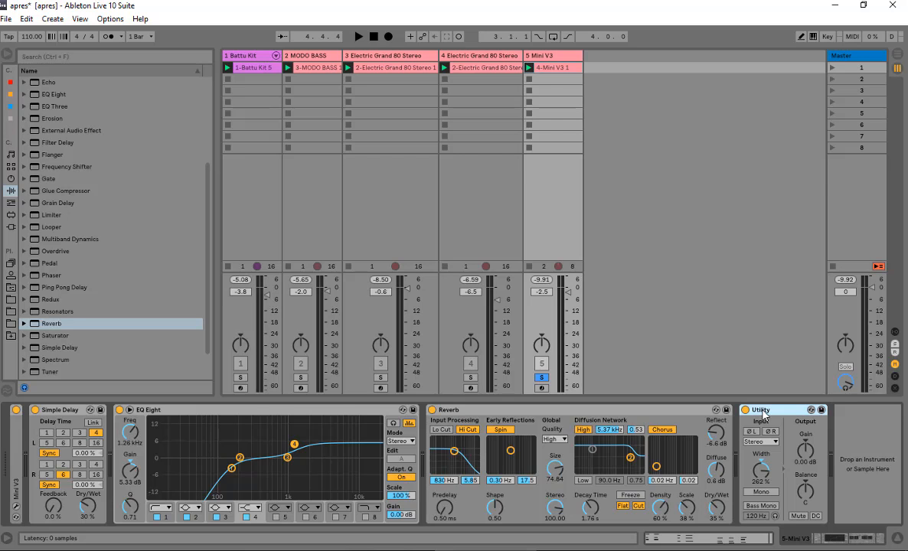
{"action": "key", "text": "space"}
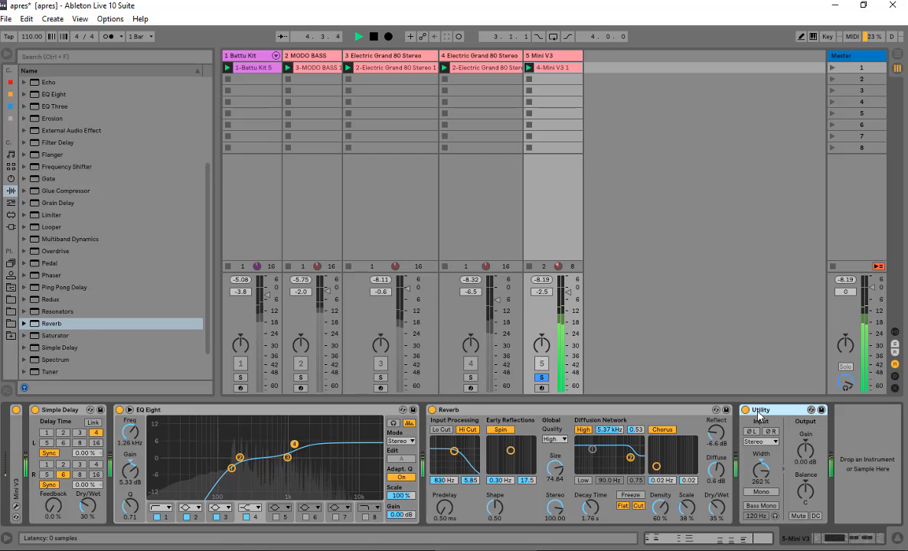
Play all five tracks together unsoloed and switch the effects on during playback.
{"action": "key", "text": "space"}
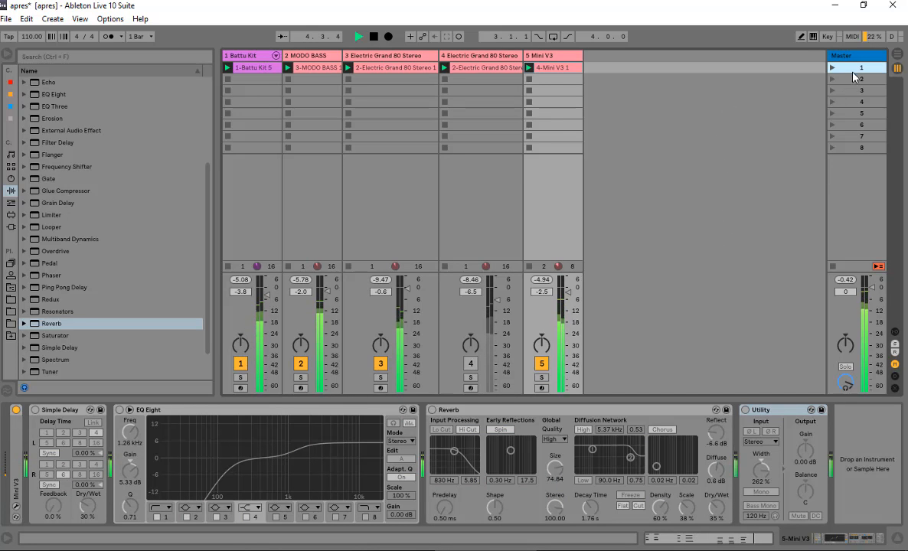
{"action": "key", "text": "a"}
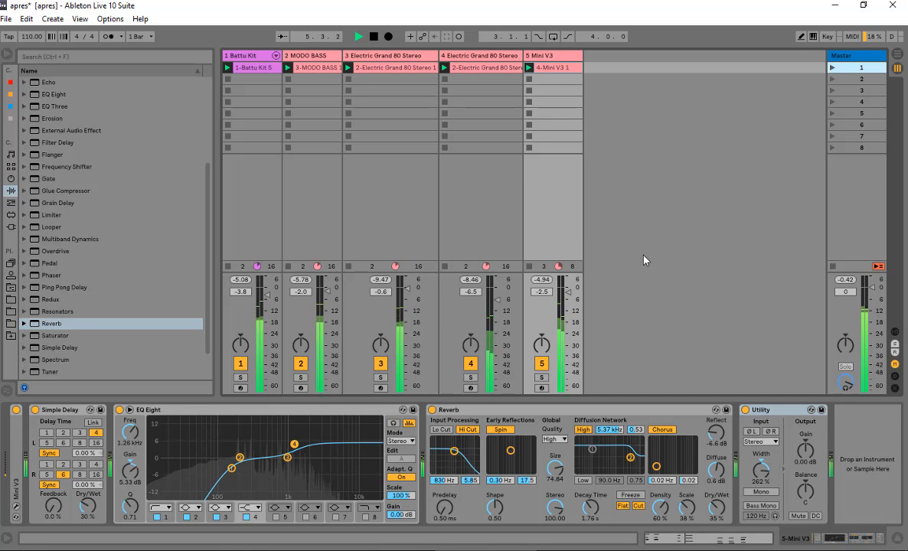